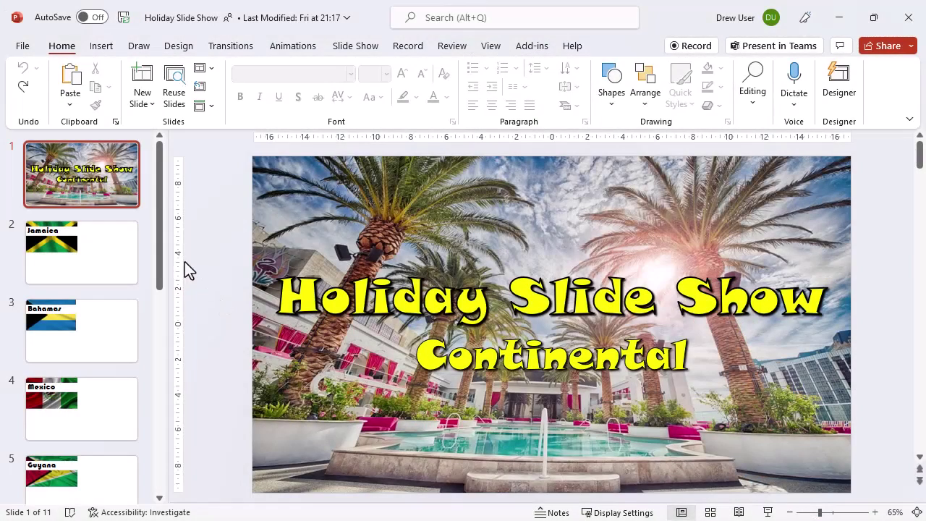
Add a section named North America starting at the Jamaica slide.
mouse_move(156, 221)
mouse_down()
mouse_move(179, 436)
mouse_move(170, 424)
mouse_move(160, 272)
mouse_move(169, 212)
mouse_up()
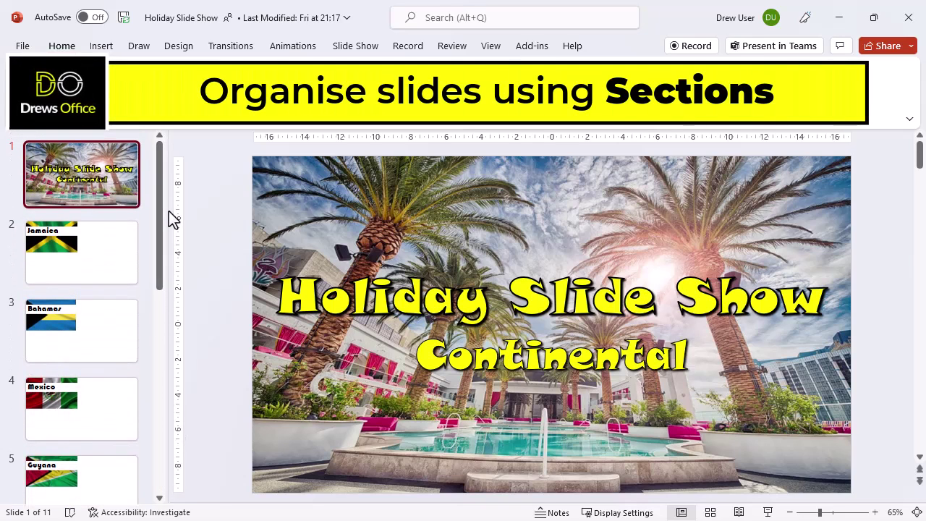
right_click(92, 215)
click(142, 318)
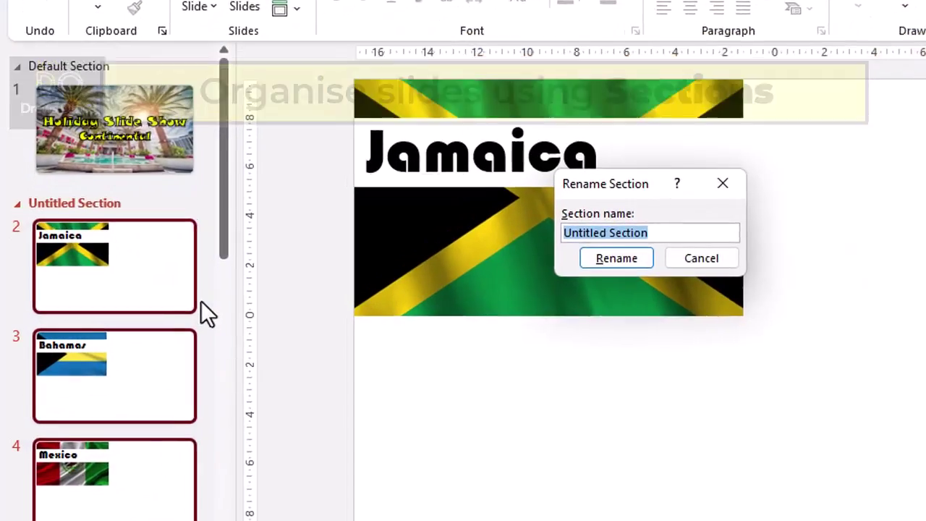
text(North America)
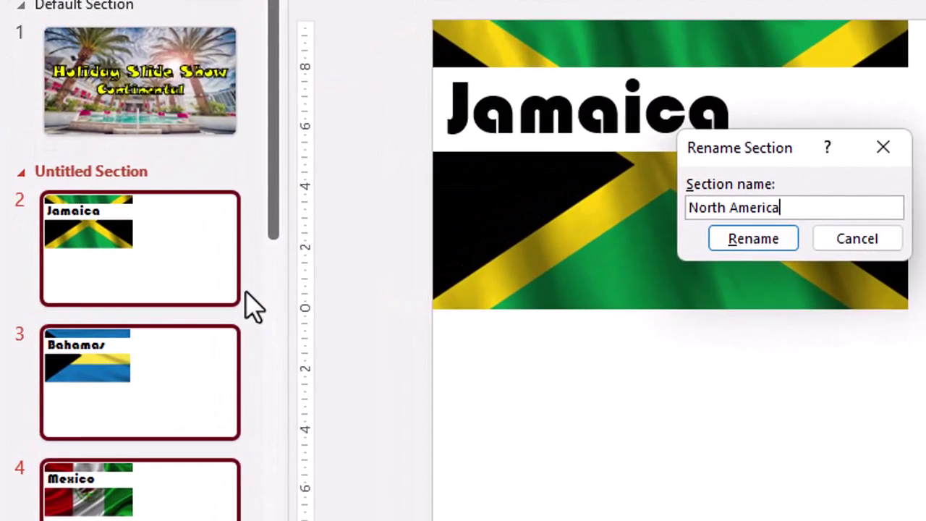
click(720, 243)
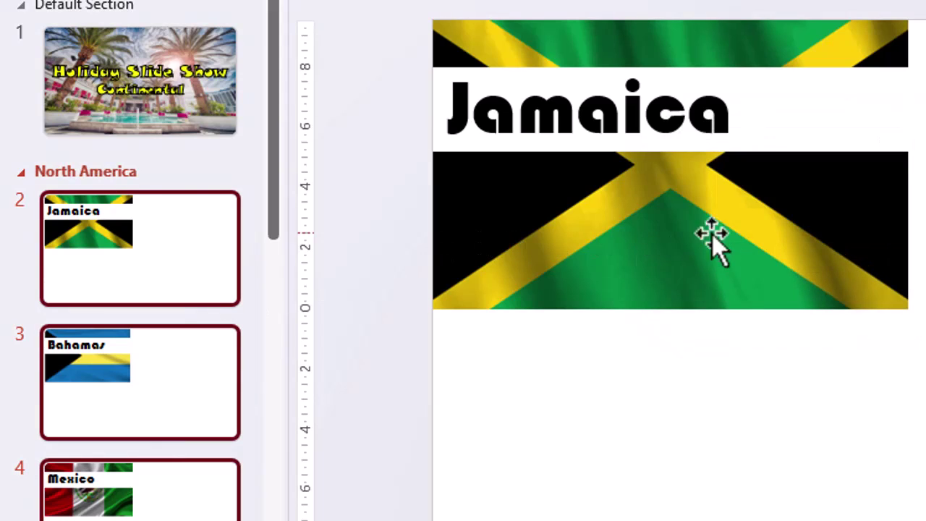
Add a South America section starting at the Mexico slide.
click(155, 454)
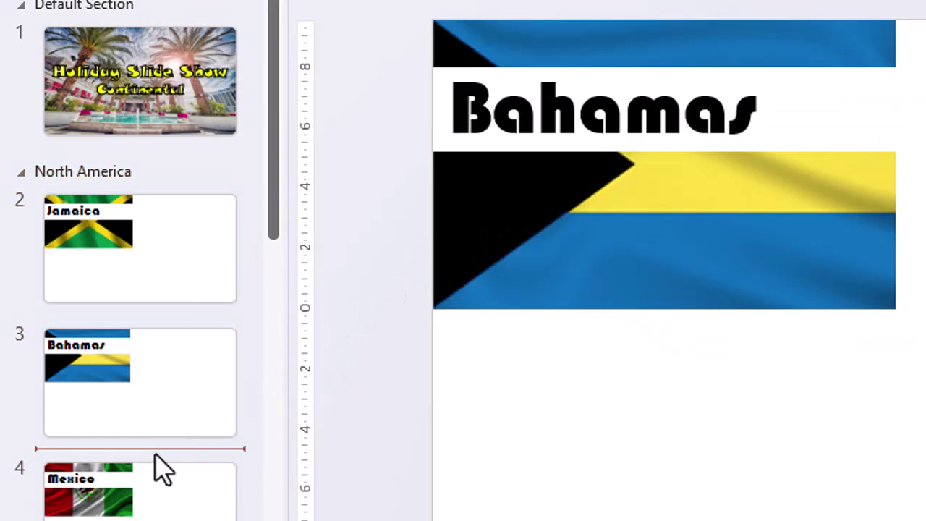
right_click(154, 455)
click(206, 434)
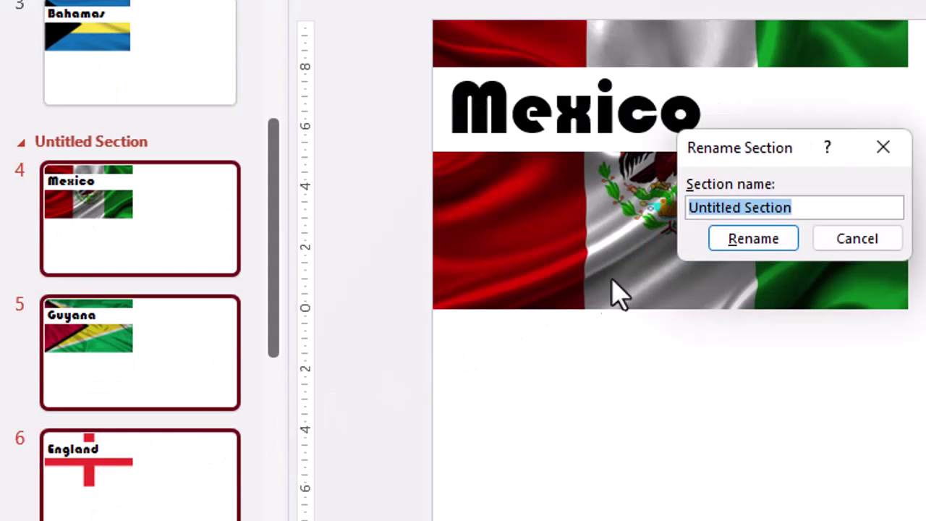
text(South Americ)
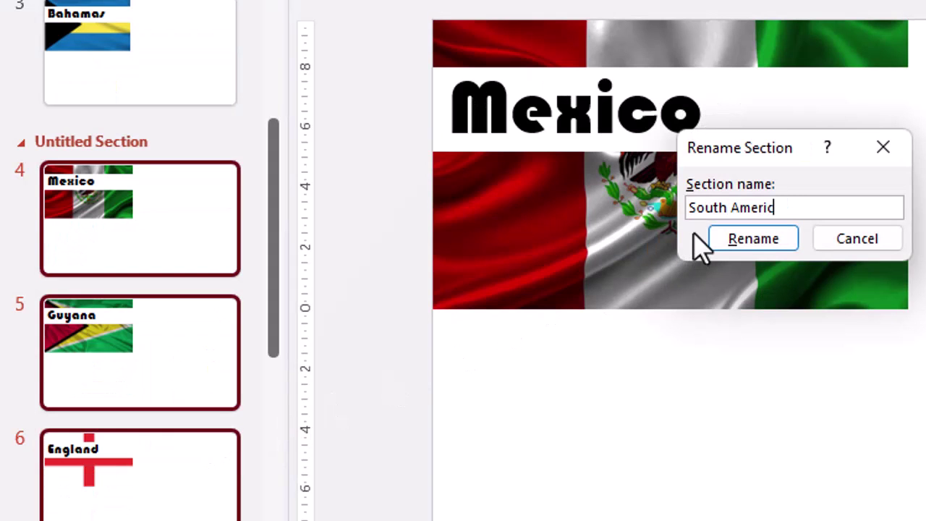
text(a)
click(735, 239)
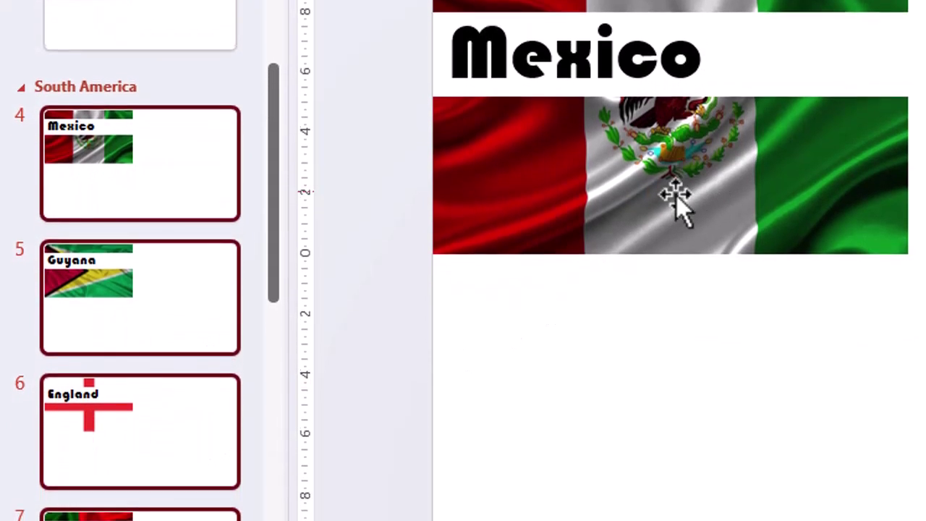
Add a Europe section starting at the England slide.
click(178, 340)
right_click(175, 341)
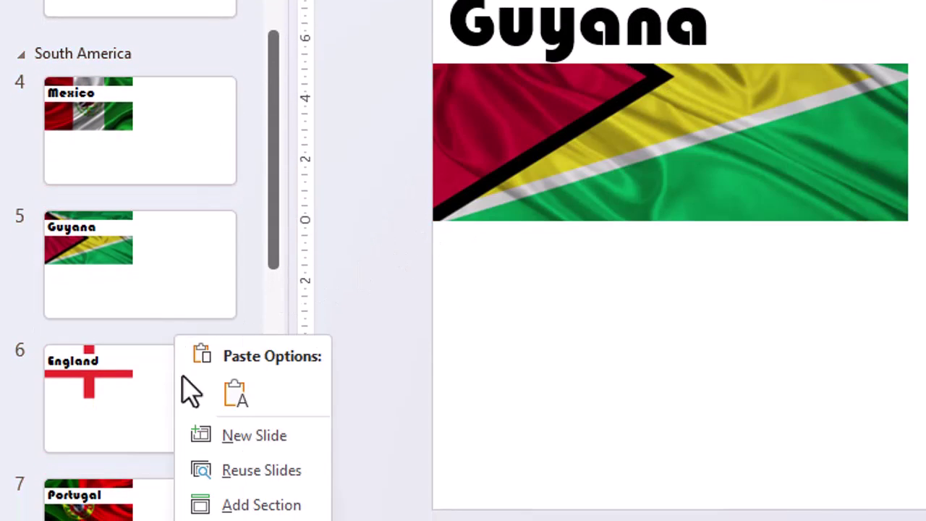
click(254, 505)
text(Europ)
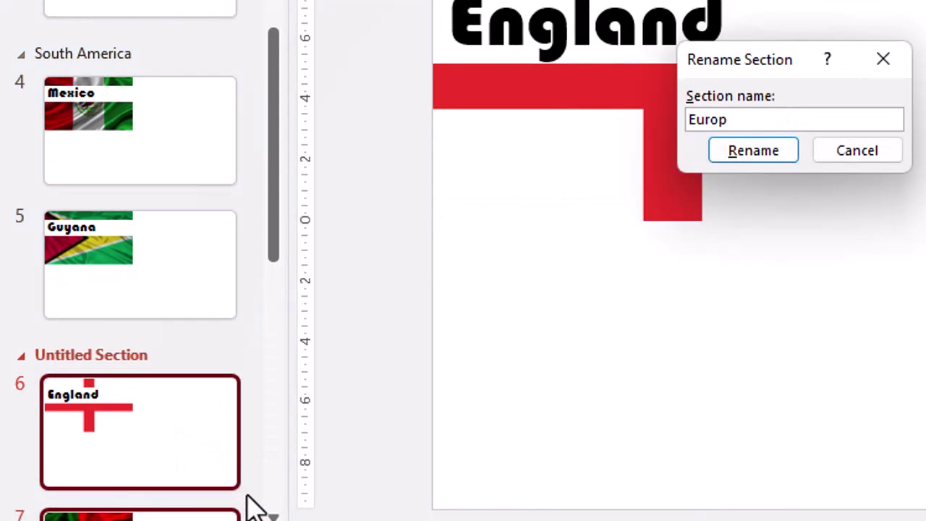
text(e)
click(721, 155)
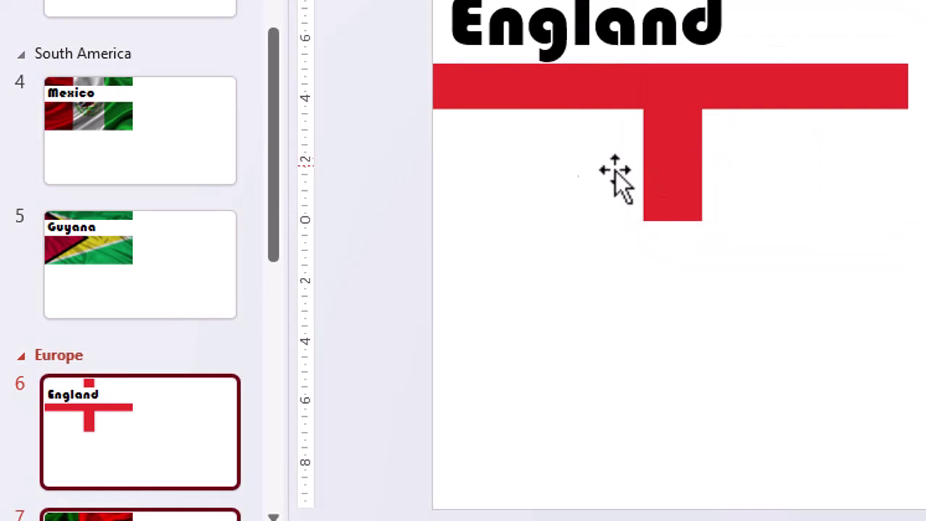
drag(279, 207, 273, 337)
Add an Africa section starting at the Ghana slide, slide 8.
click(197, 200)
right_click(197, 200)
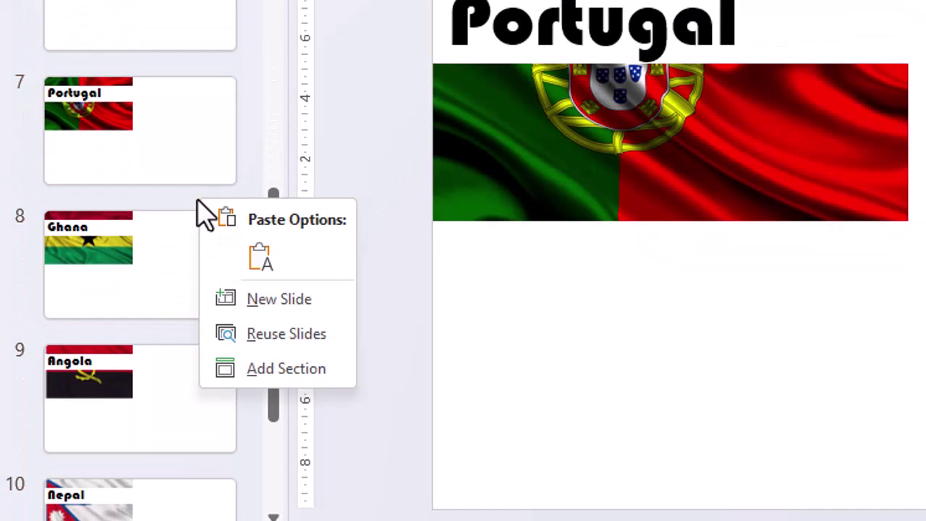
click(286, 368)
text(Africa)
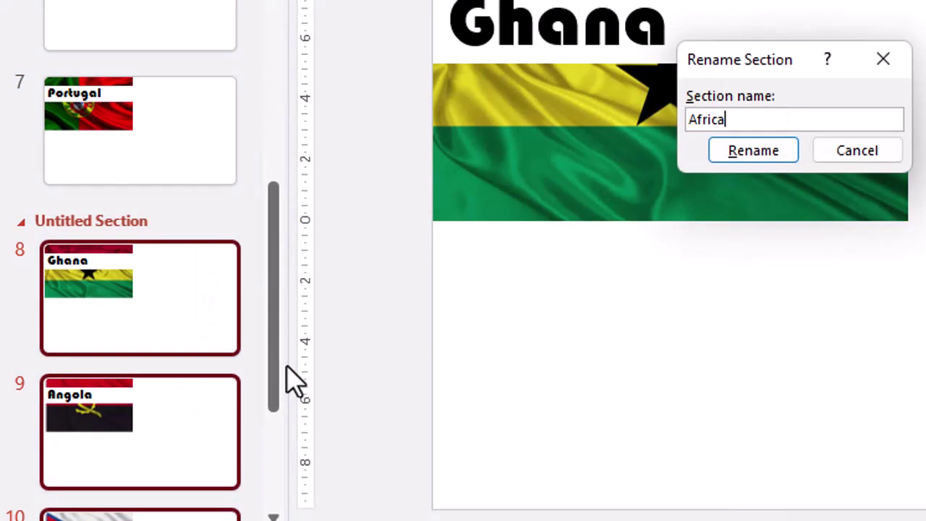
click(719, 152)
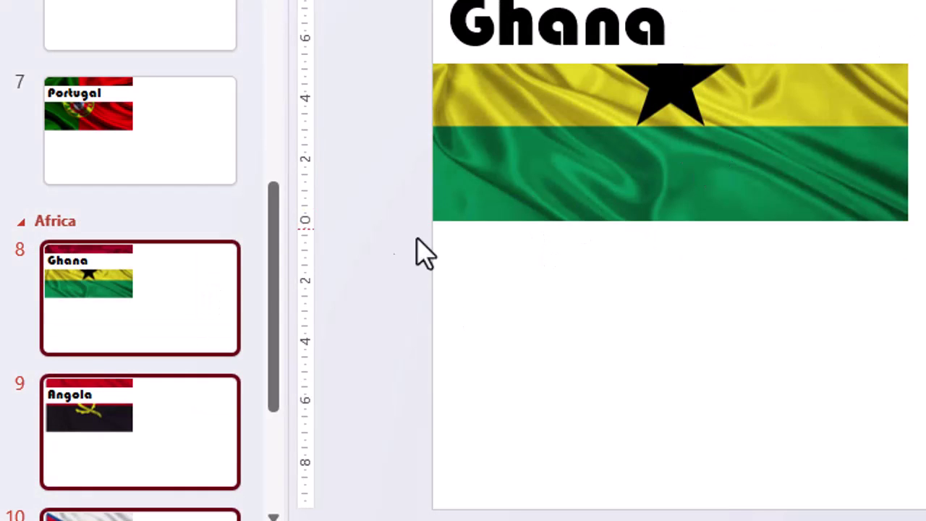
drag(275, 295, 275, 390)
Add an Asia section starting at the Nepal slide.
click(172, 233)
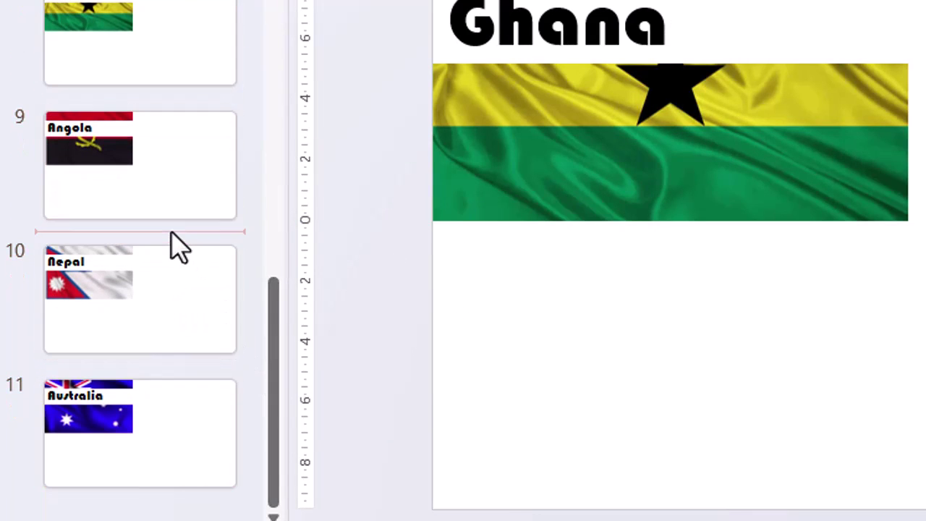
right_click(174, 234)
click(260, 400)
text(Asi)
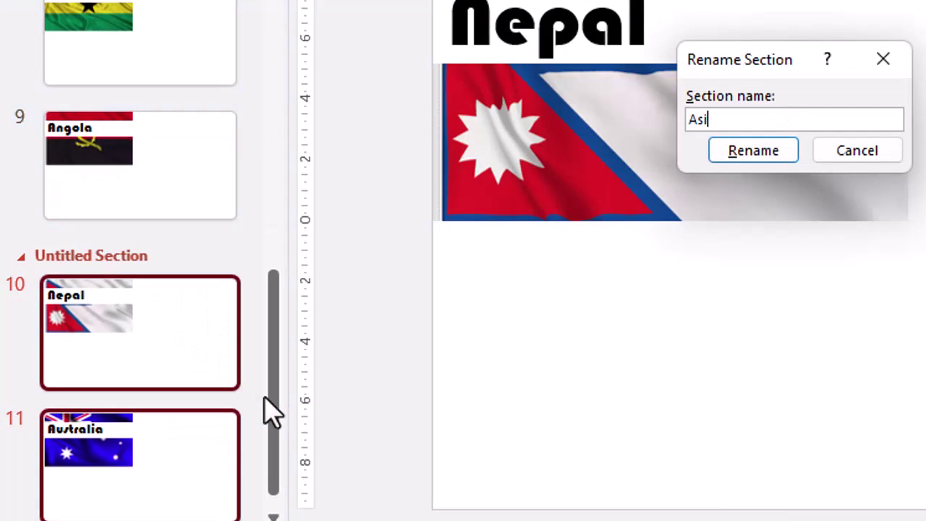
text(a)
click(714, 152)
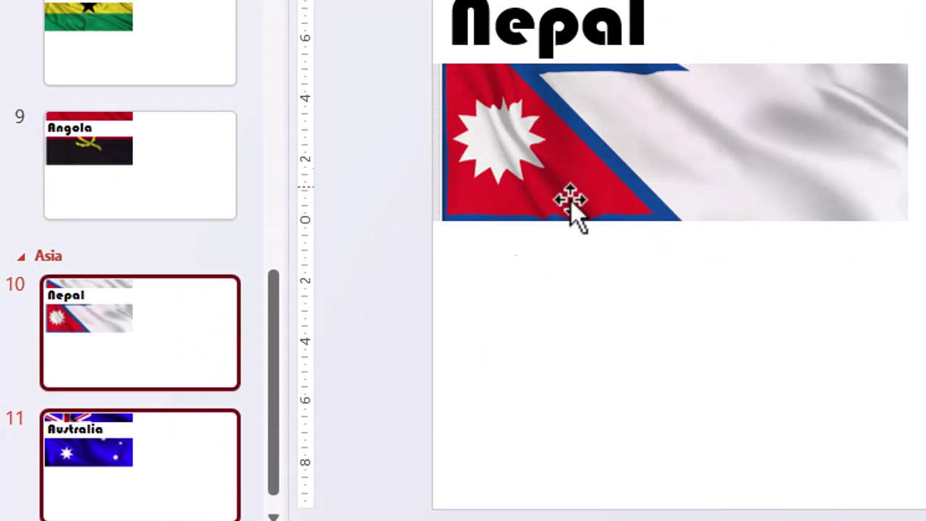
Add an Oceania section starting at the Australia slide.
click(197, 400)
right_click(194, 400)
click(235, 382)
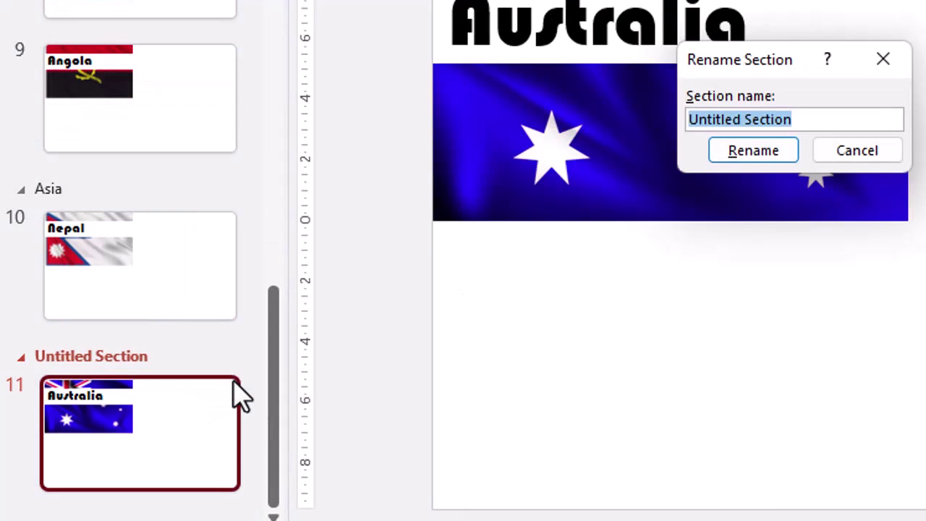
text(Oceania)
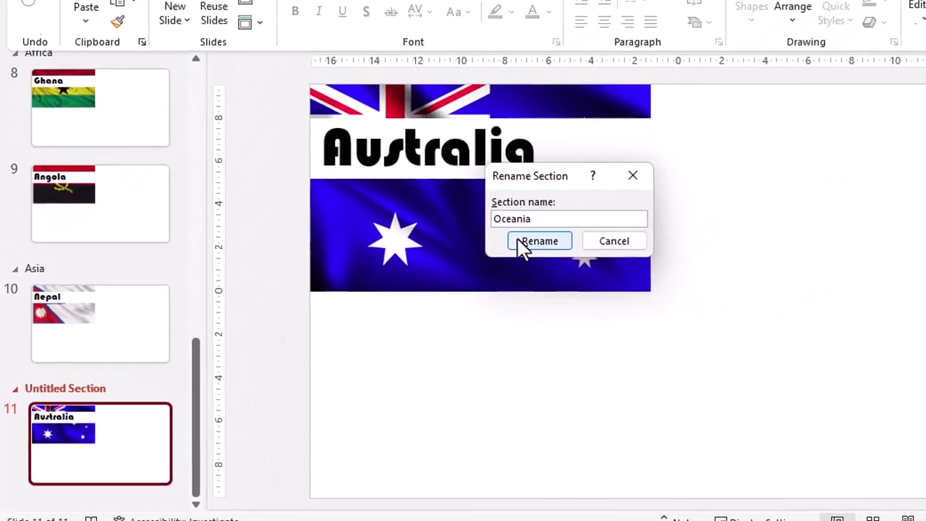
click(635, 200)
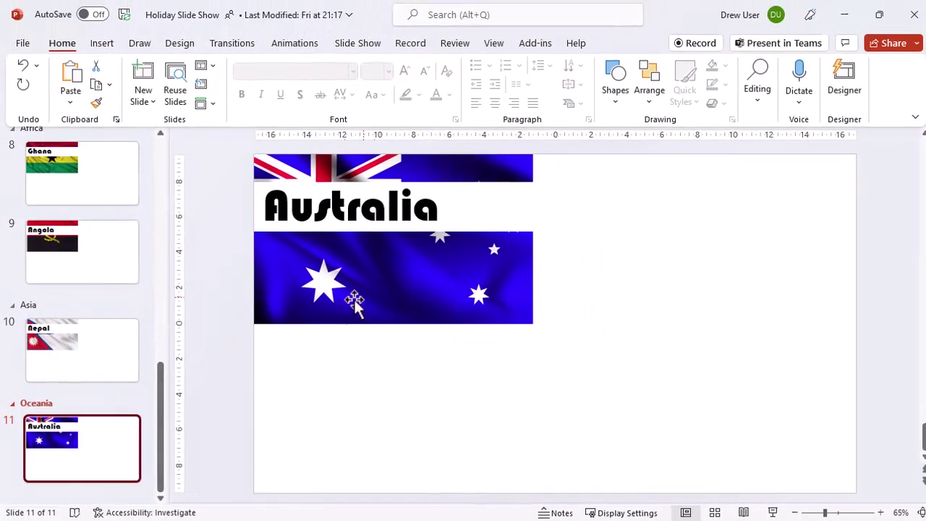
drag(160, 403, 159, 133)
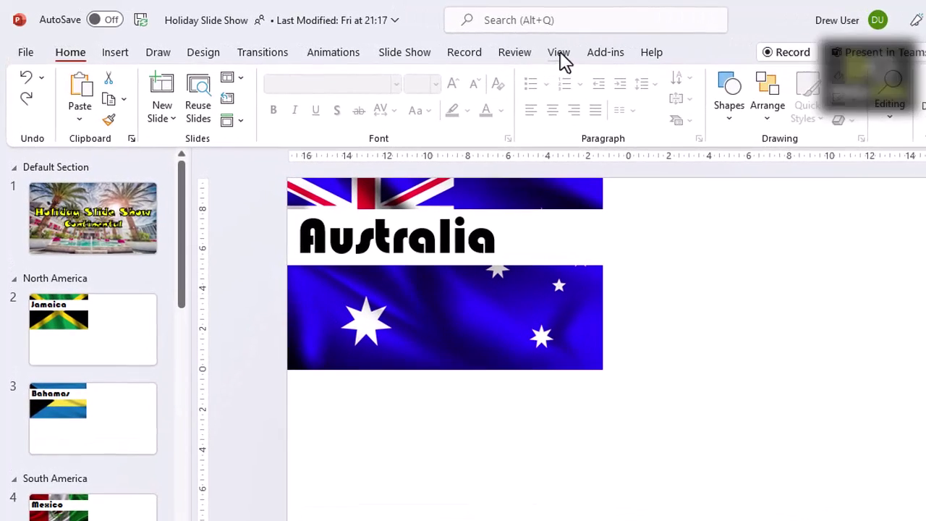
Show the View ribbon options for the Holiday Slide Show deck.
click(561, 55)
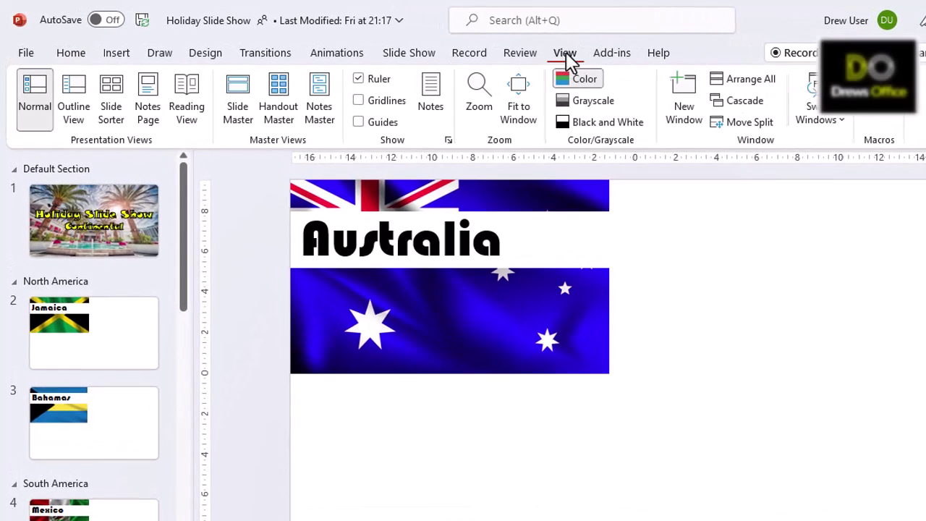
In Slide Master, enable footers on the [Country] layout and delete the date placeholder.
click(236, 116)
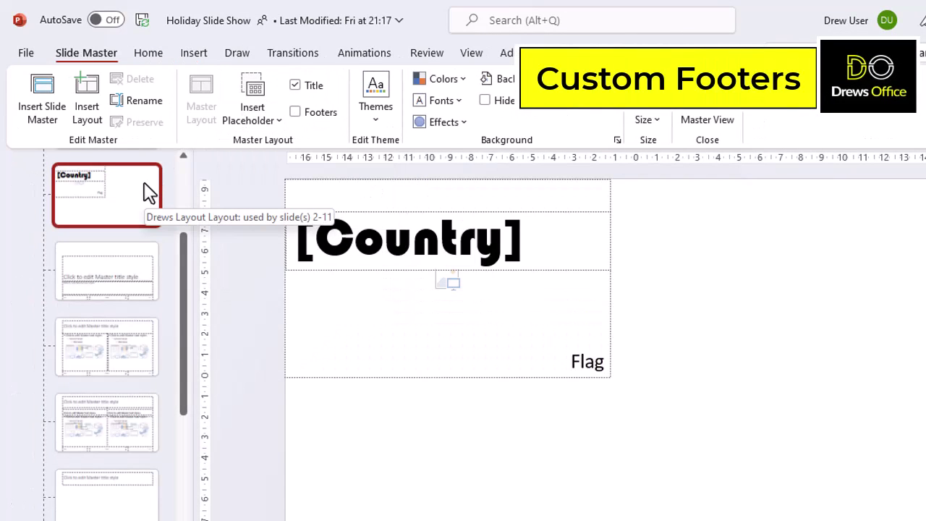
click(293, 110)
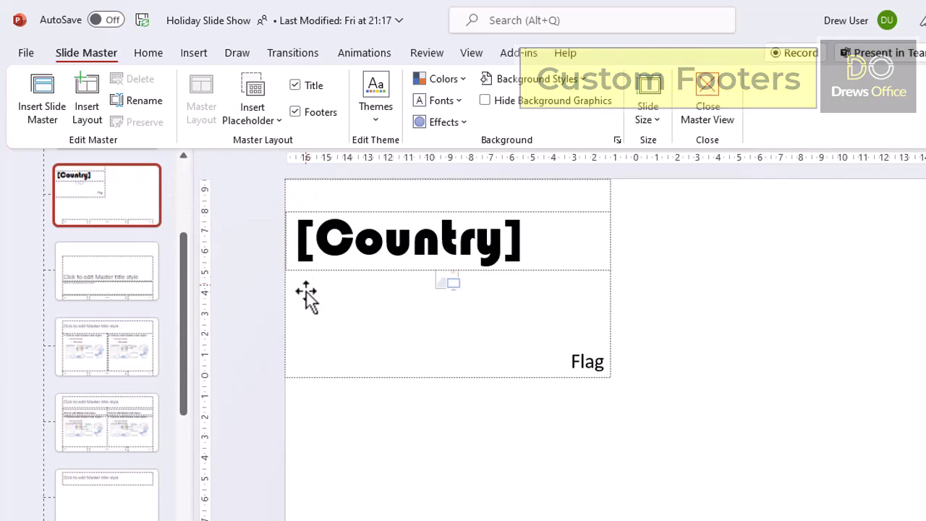
click(375, 471)
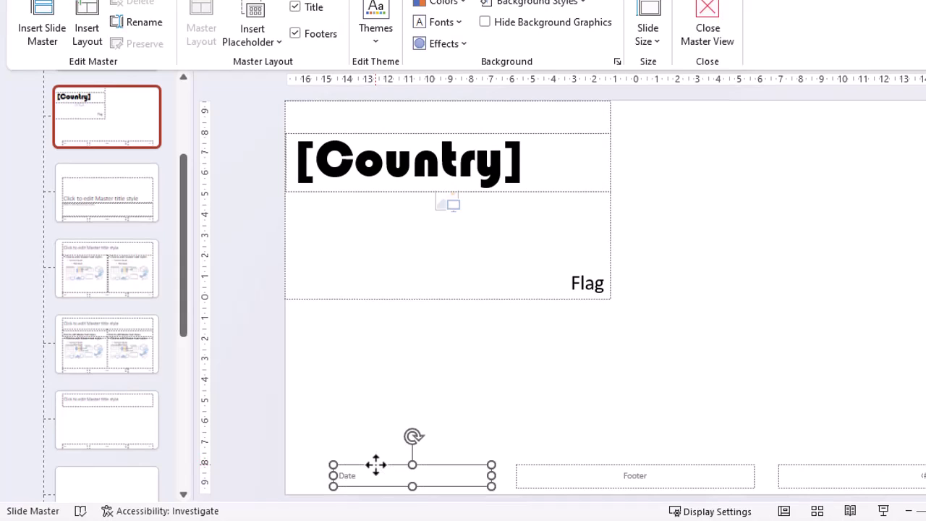
key(Delete)
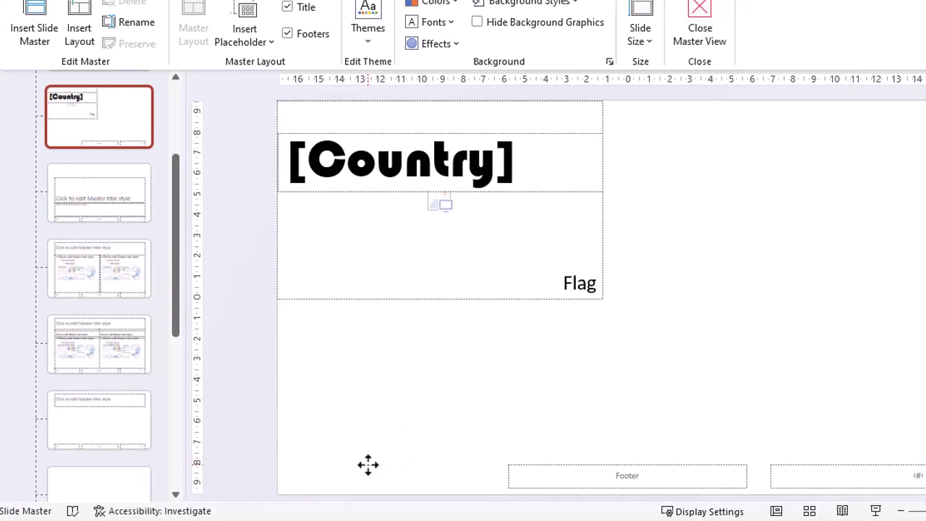
Move the footer and slide-number placeholders slightly higher on the layout.
click(533, 465)
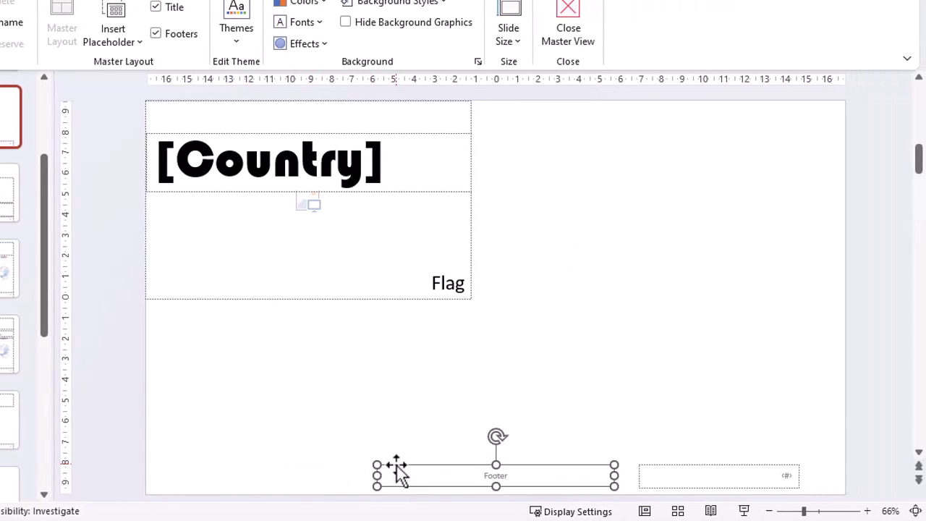
shift+click(659, 468)
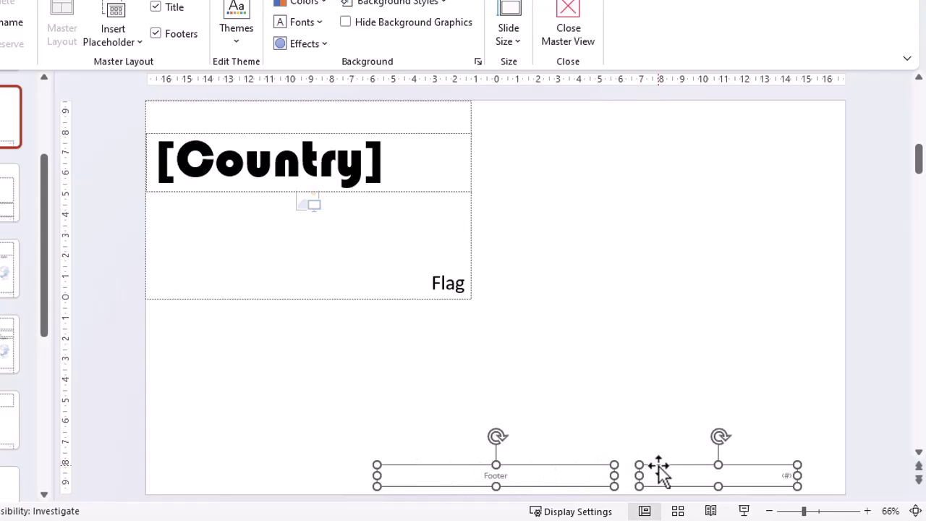
drag(659, 465, 660, 432)
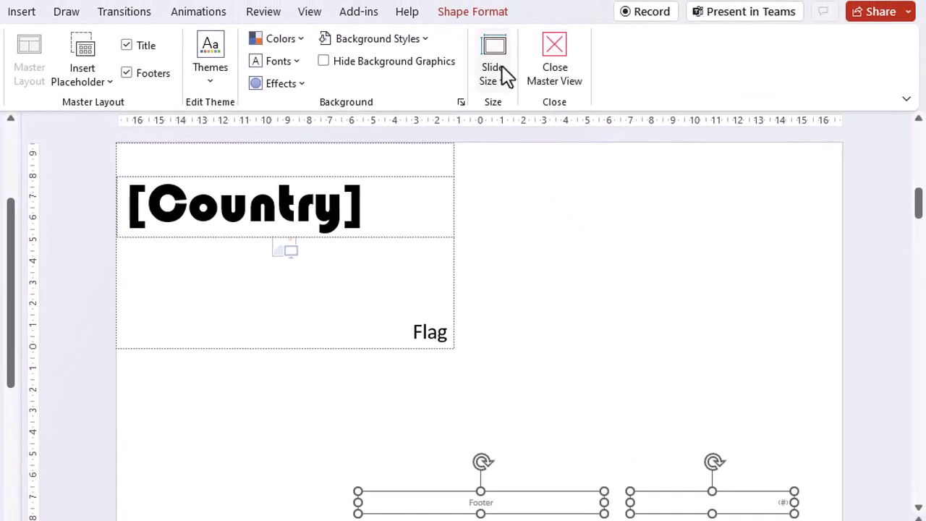
Give the [Country] layout's footer and slide-number boxes black fill and yellow text.
click(484, 12)
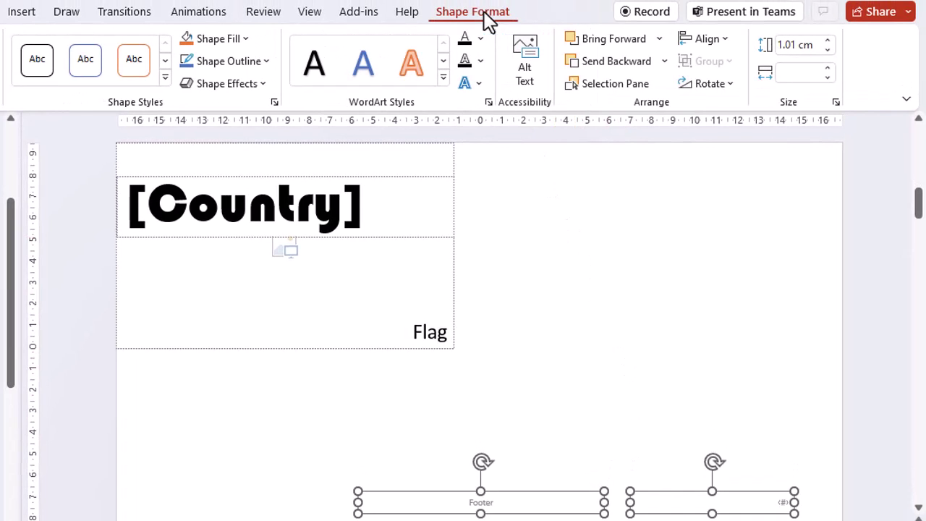
click(247, 40)
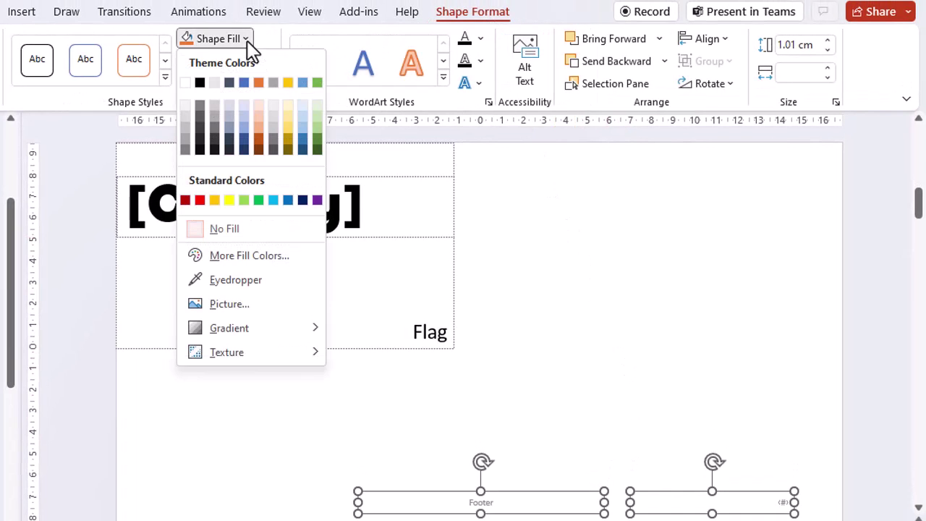
click(199, 84)
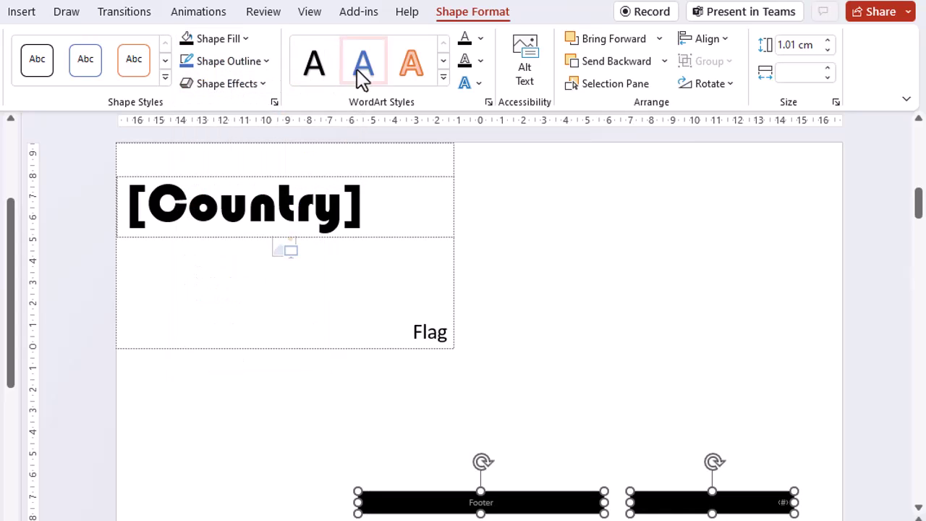
click(480, 40)
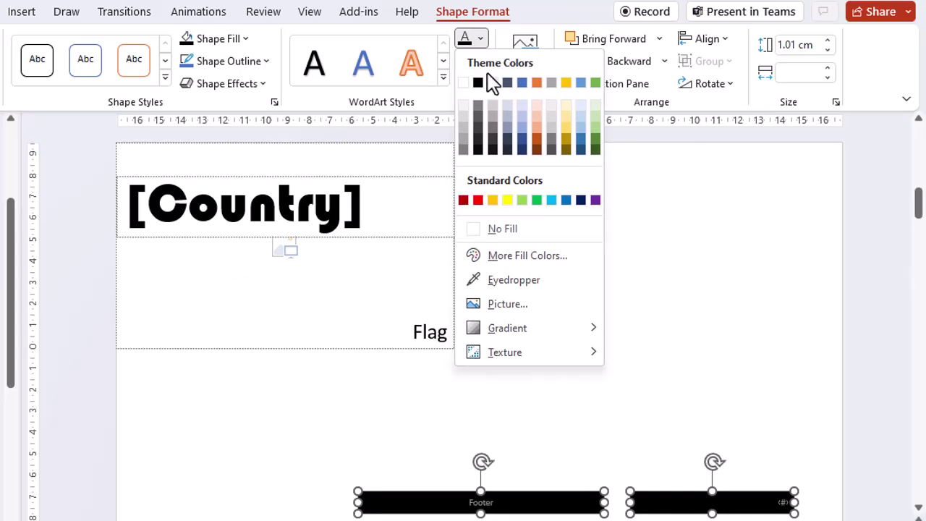
click(507, 200)
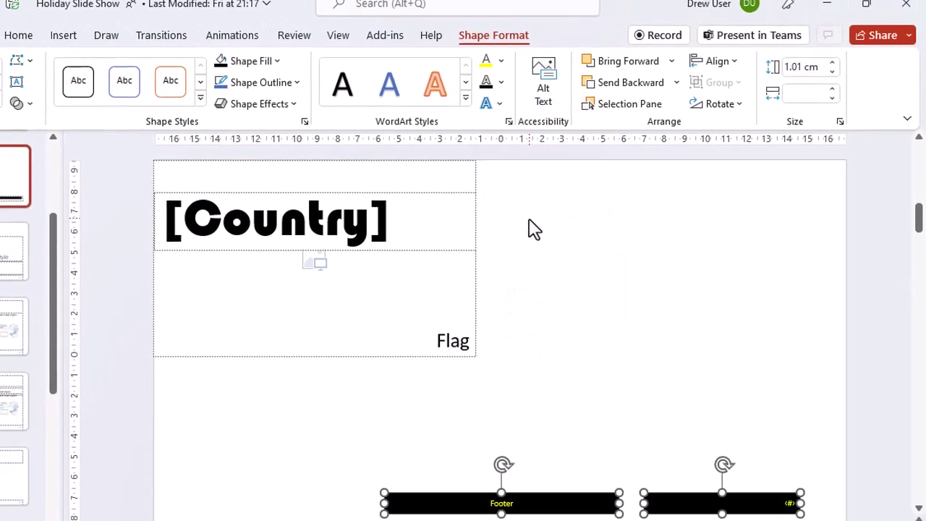
click(23, 41)
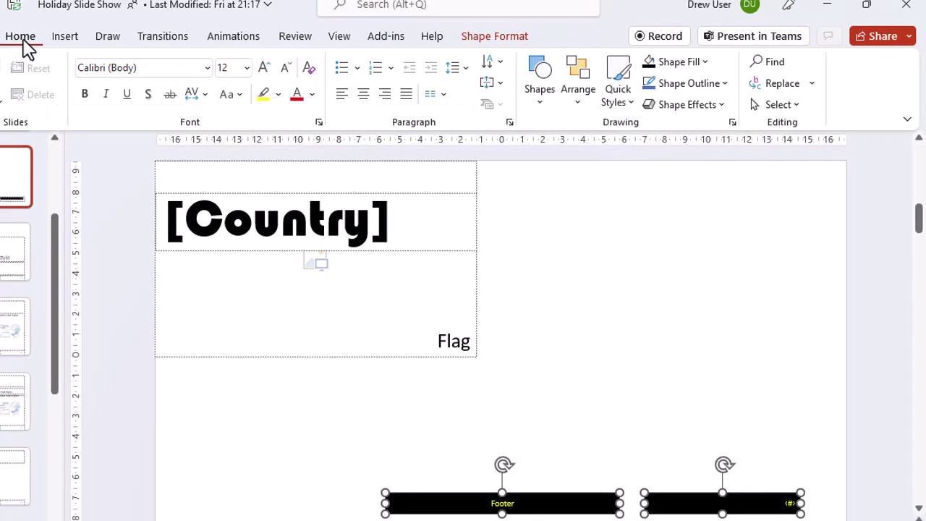
Format the layout's footer and slide-number text as Comic Sans MS, size 44.
click(207, 69)
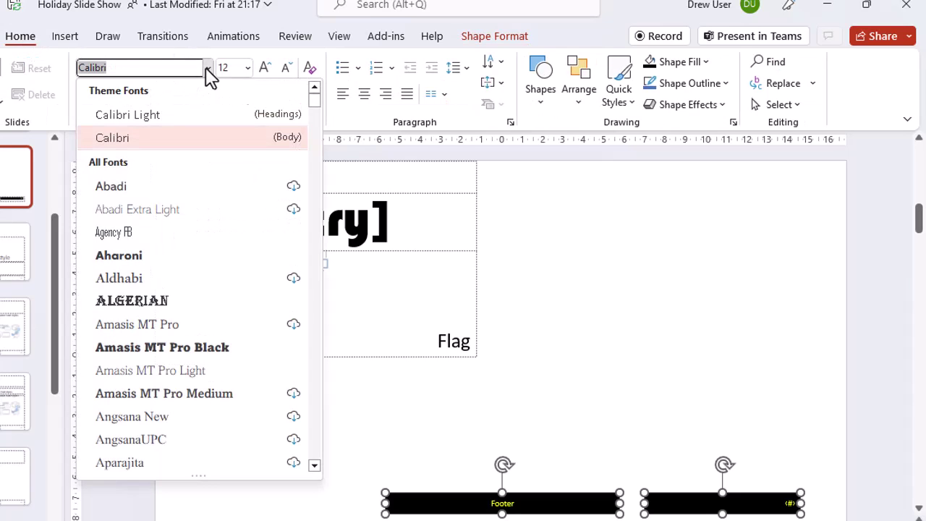
drag(313, 102, 317, 165)
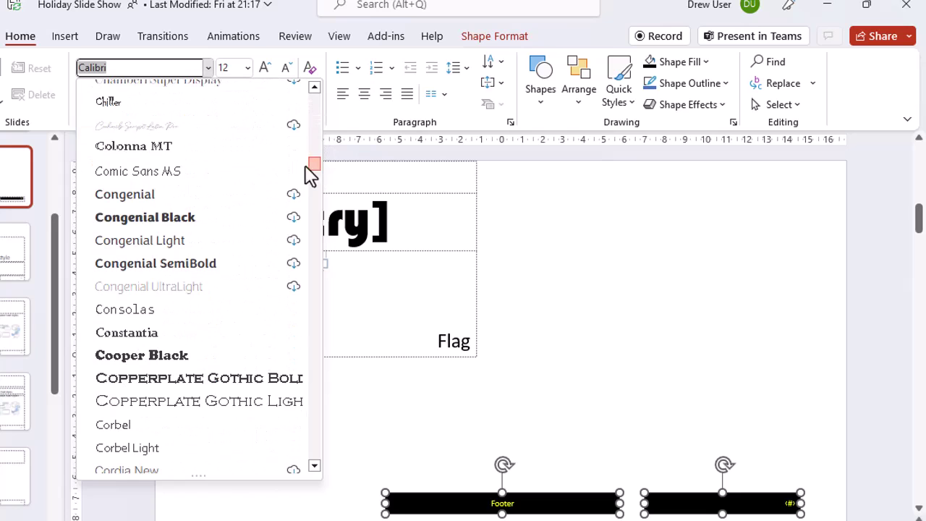
click(244, 171)
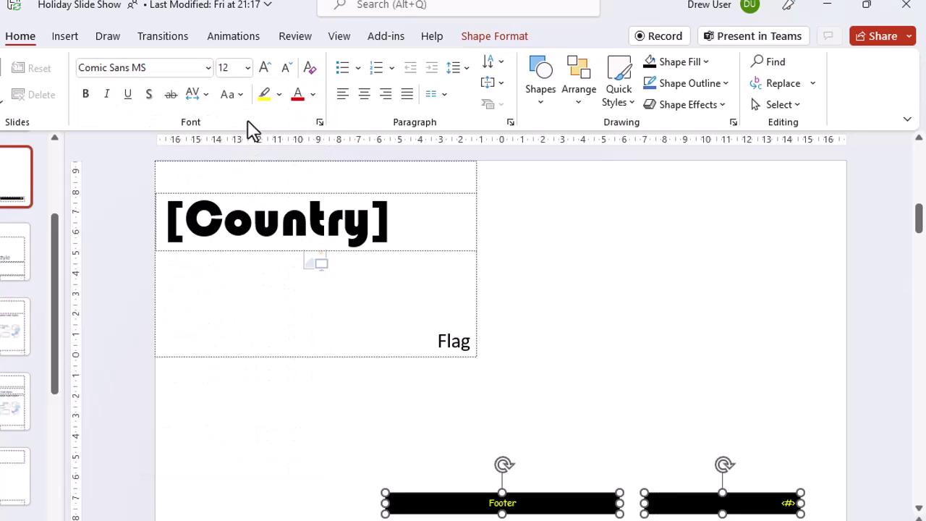
click(248, 68)
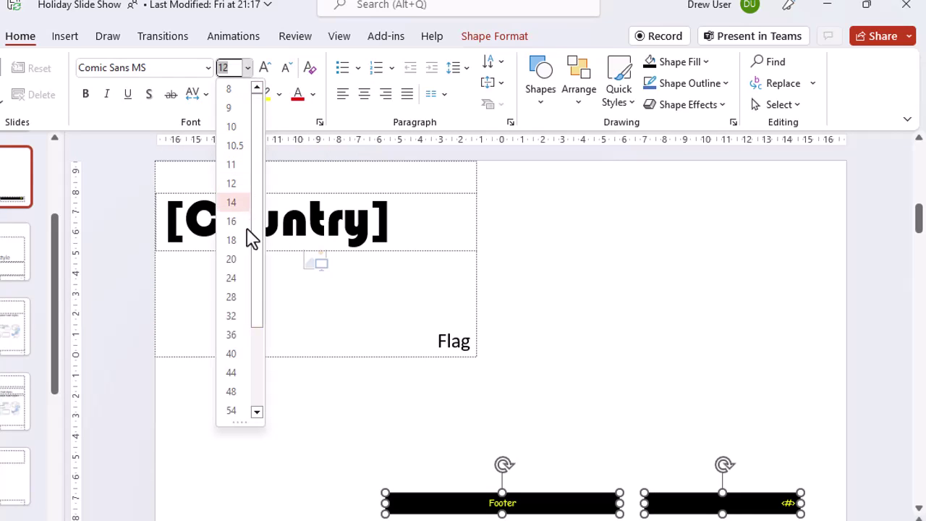
click(233, 373)
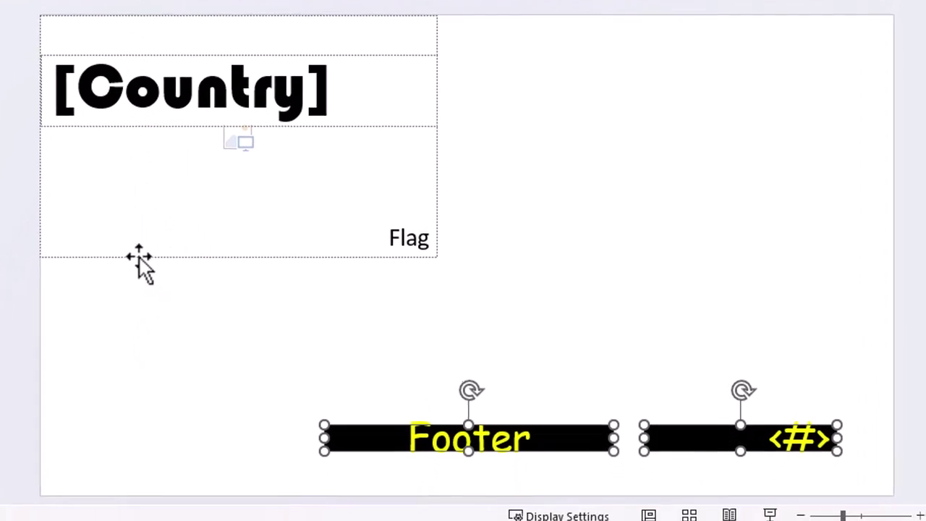
Enlarge the footer boxes, move them to the bottom-right, and close Master View.
drag(467, 405, 464, 394)
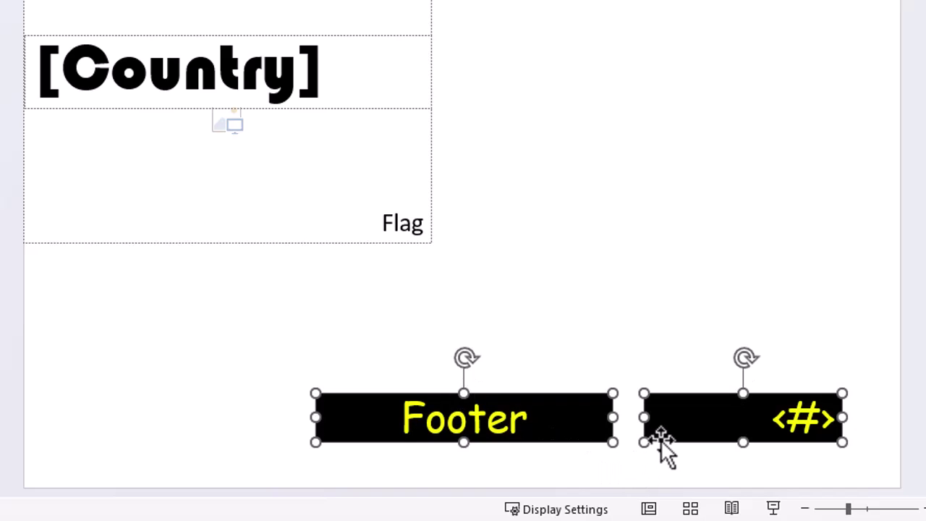
drag(660, 439, 687, 460)
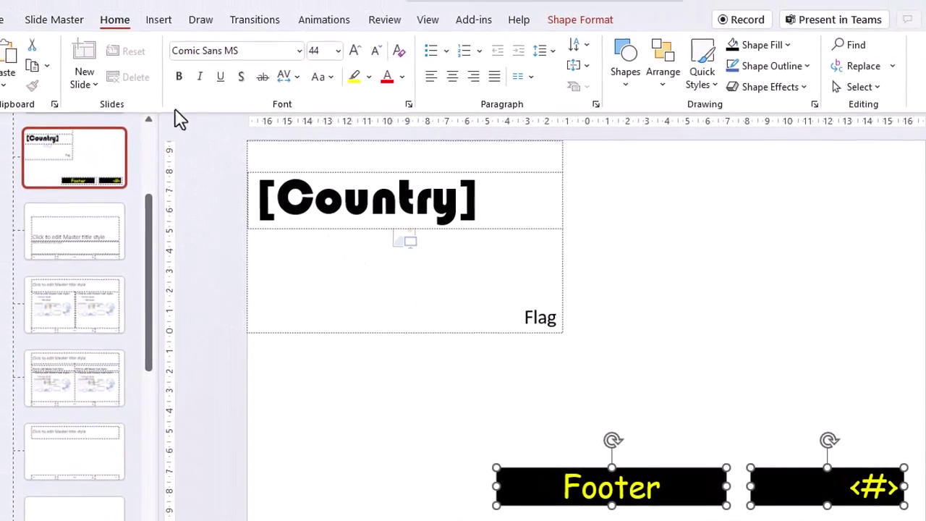
click(58, 20)
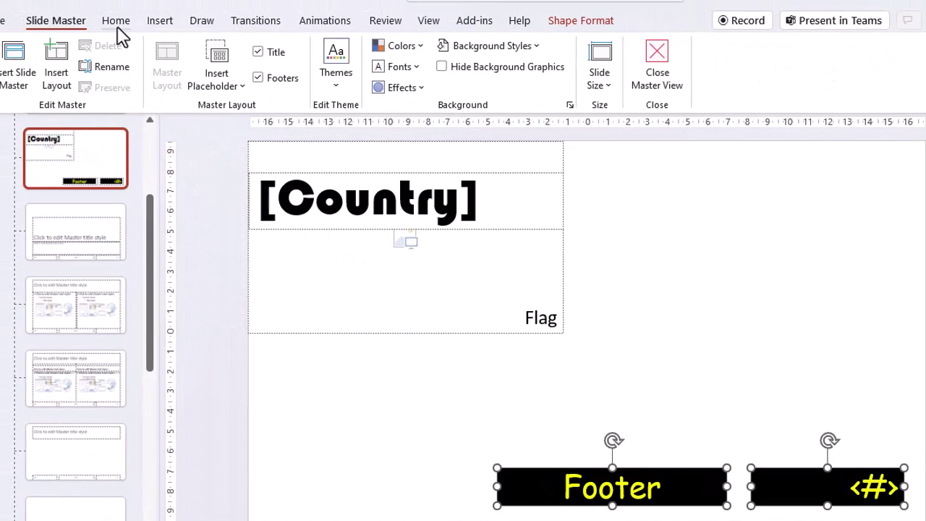
click(640, 80)
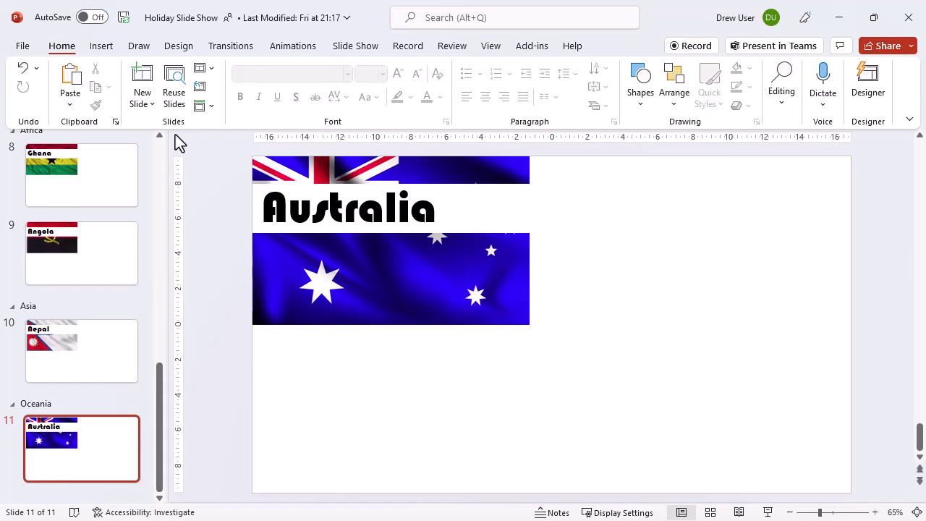
Select slides 2 (Jamaica) through 11 (Australia) in the thumbnail pane.
click(174, 135)
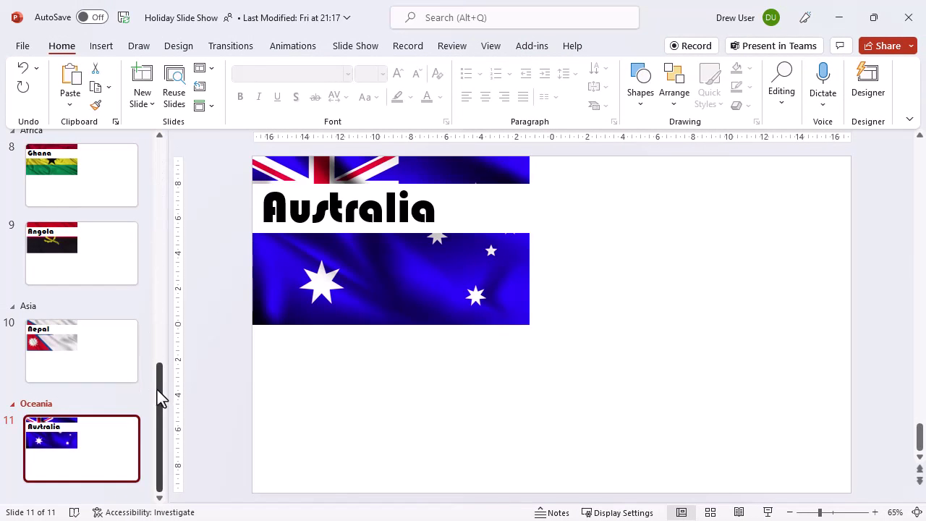
drag(160, 400, 163, 171)
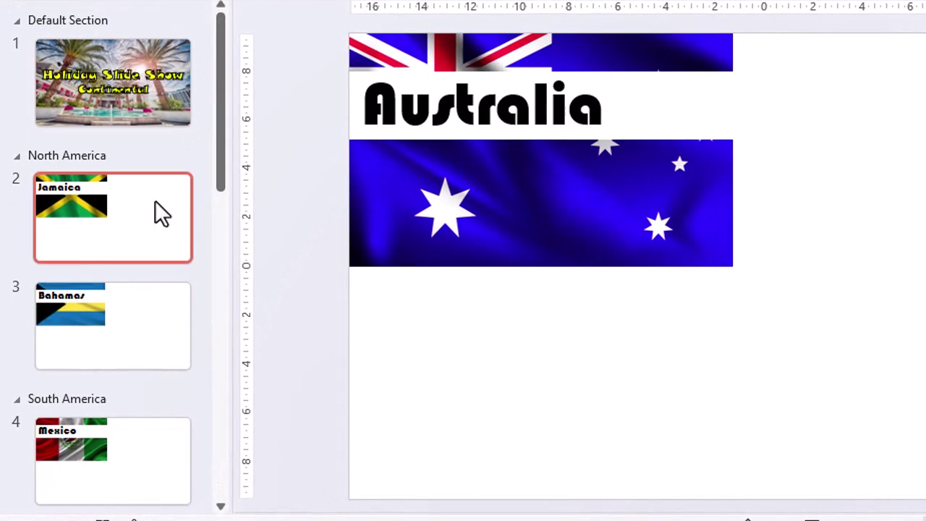
click(143, 221)
drag(222, 151, 226, 476)
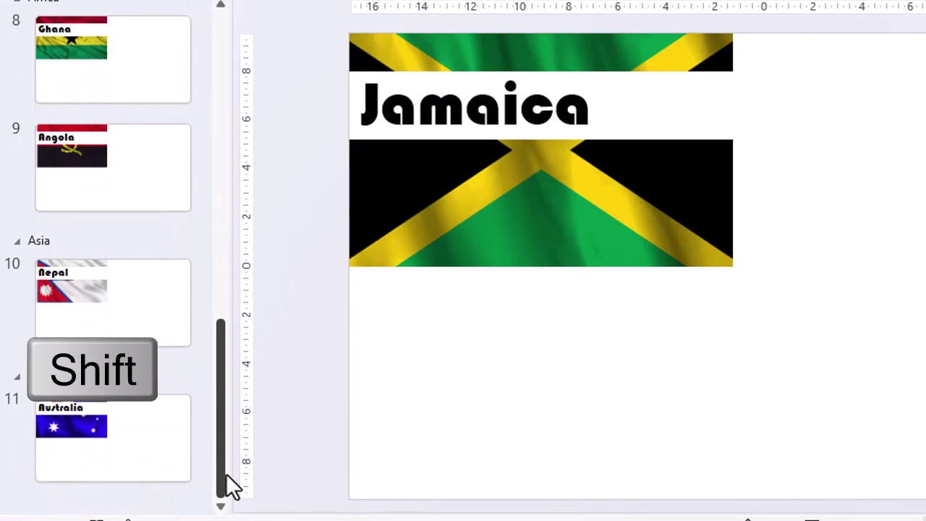
shift+click(157, 445)
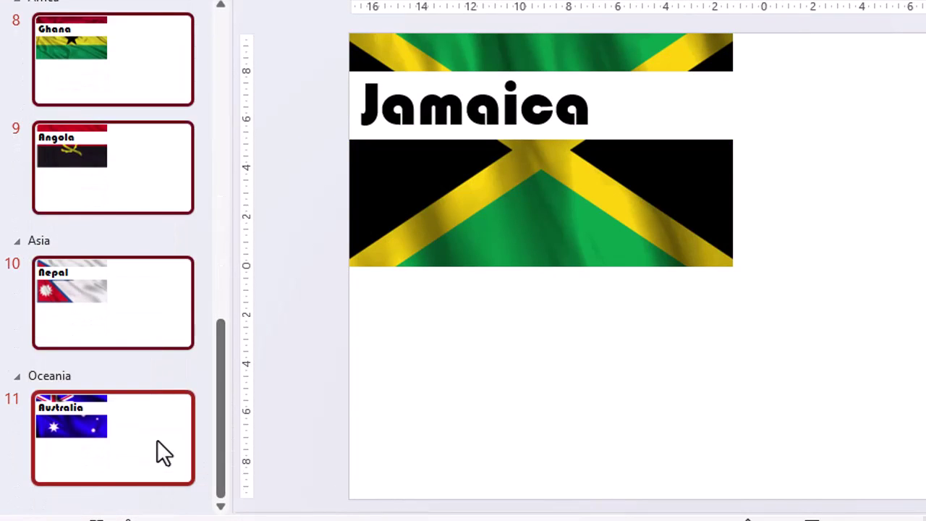
drag(221, 441, 210, 187)
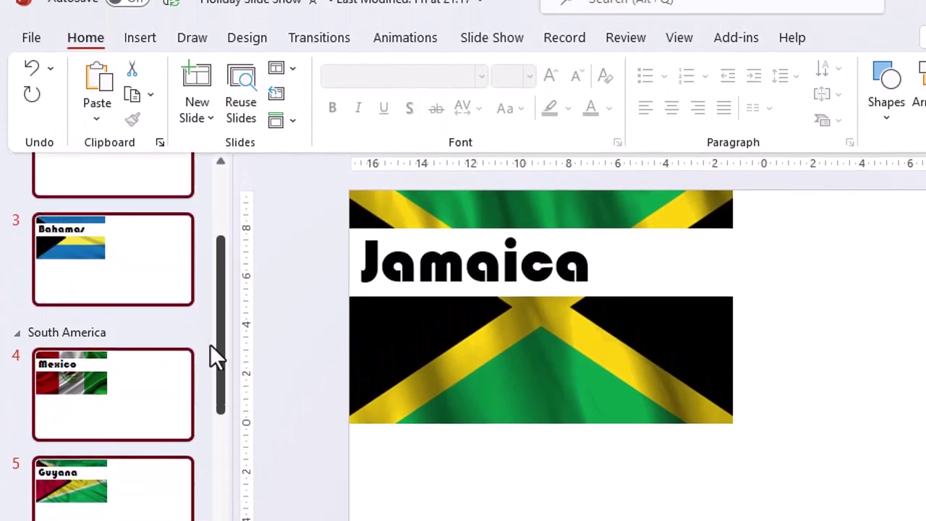
drag(211, 345, 217, 273)
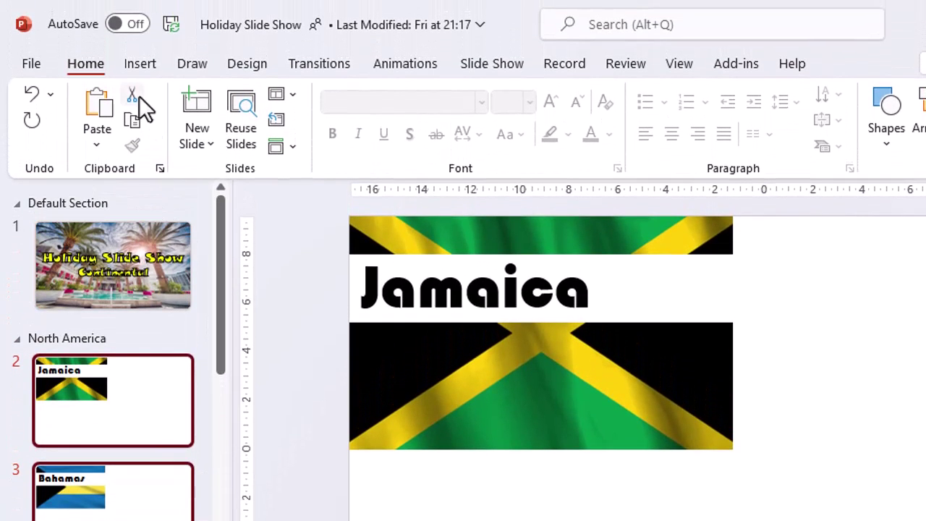
Apply a footer and slide numbers to the selected country slides via Header & Footer.
click(140, 65)
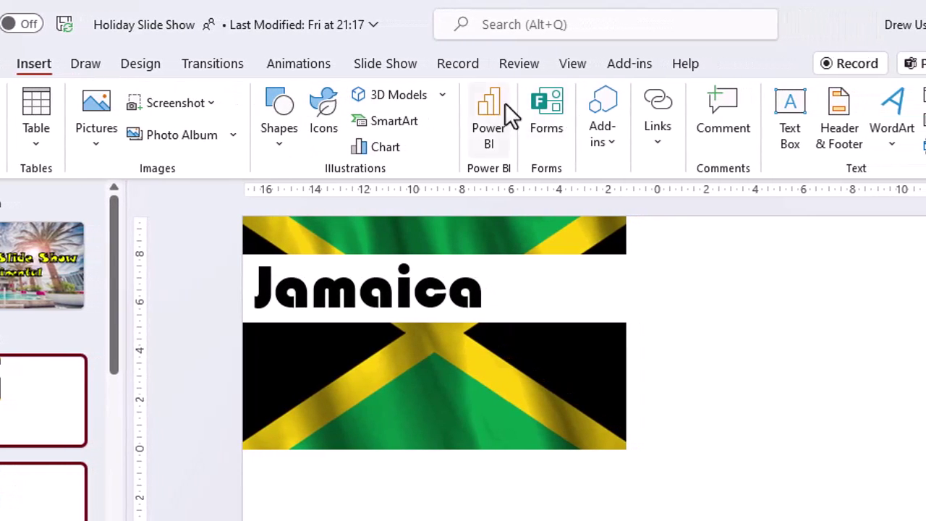
click(836, 131)
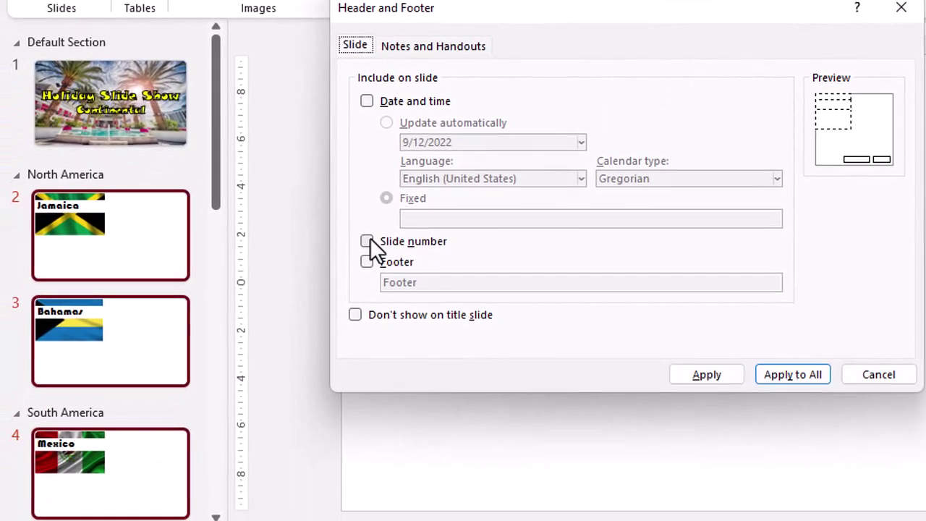
click(291, 367)
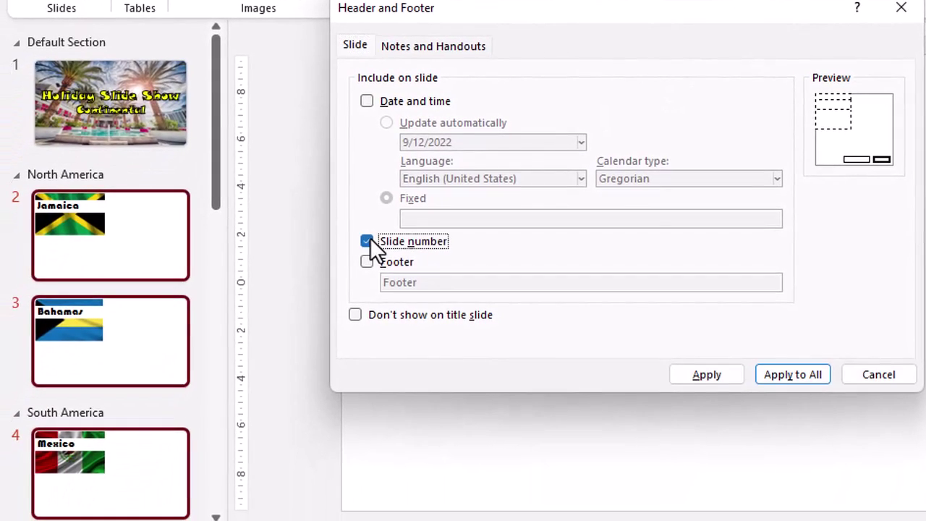
click(367, 263)
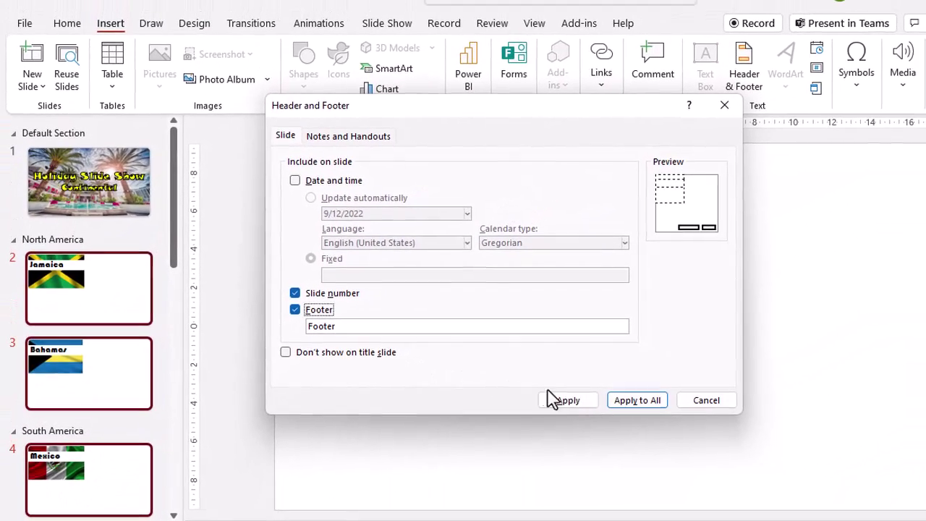
click(570, 402)
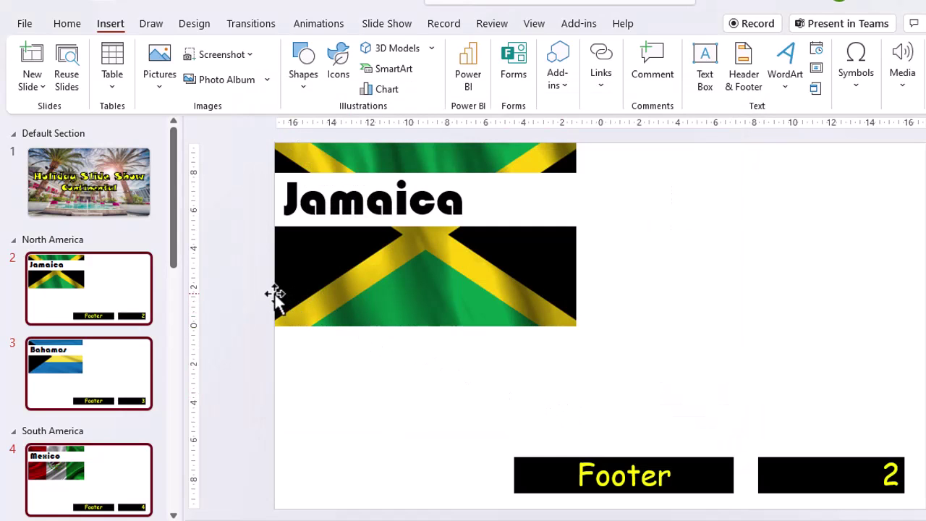
Set the North America section's footer text to North America.
click(62, 242)
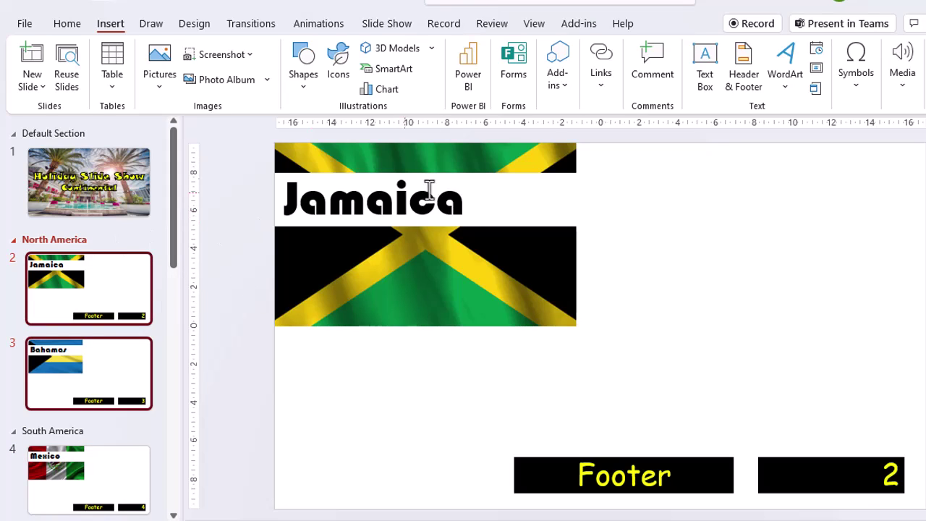
click(734, 84)
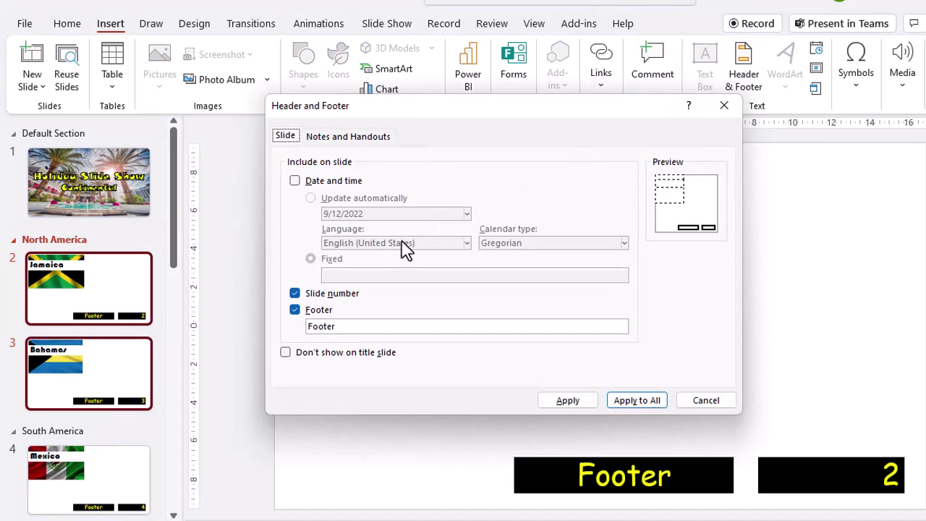
drag(331, 326, 285, 335)
text(North America)
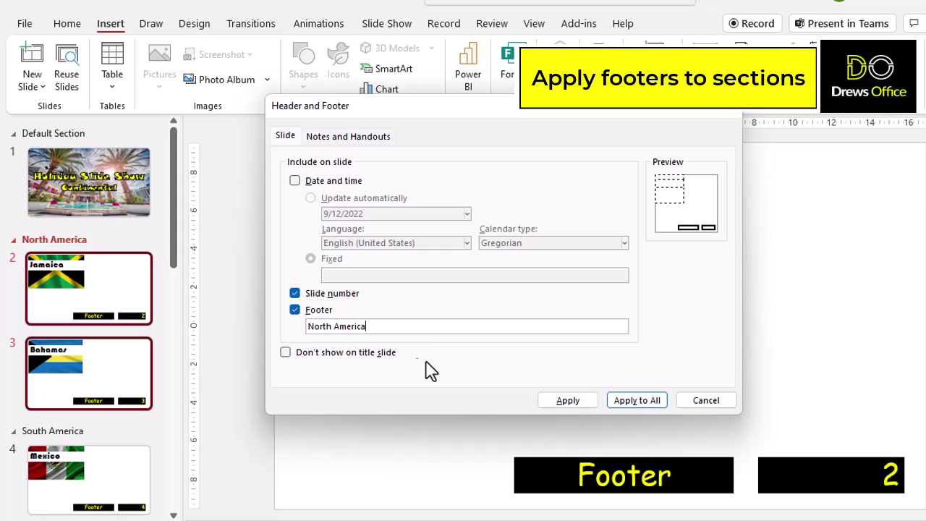
click(568, 401)
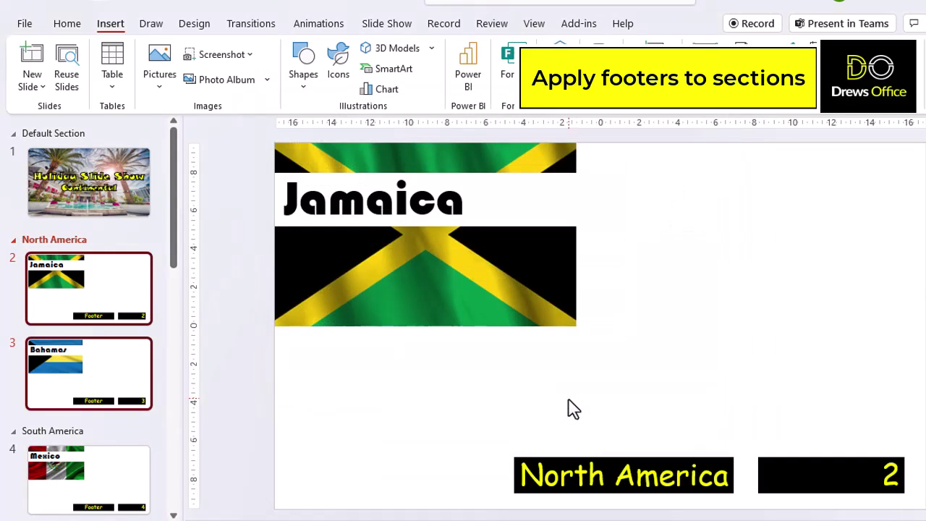
Set the South America section's footer text to South America.
click(118, 385)
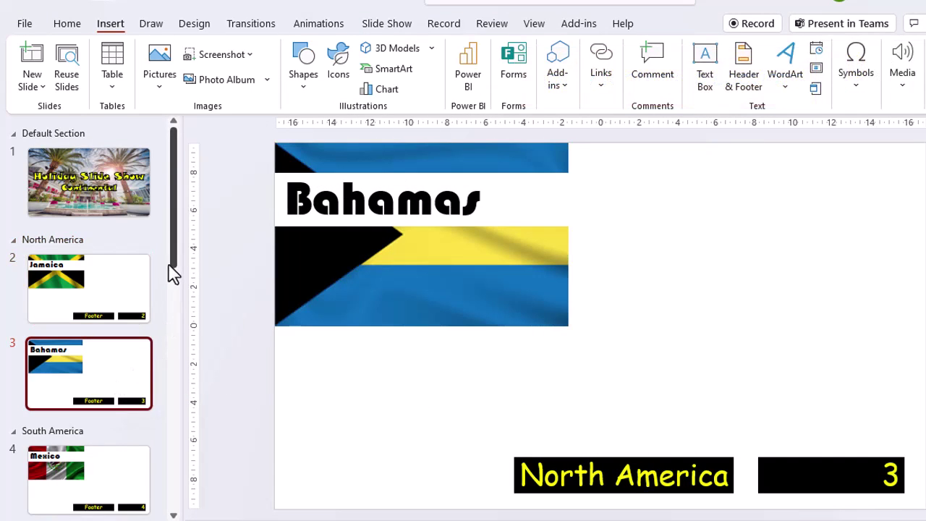
scroll(174, 270, down, 4)
click(70, 230)
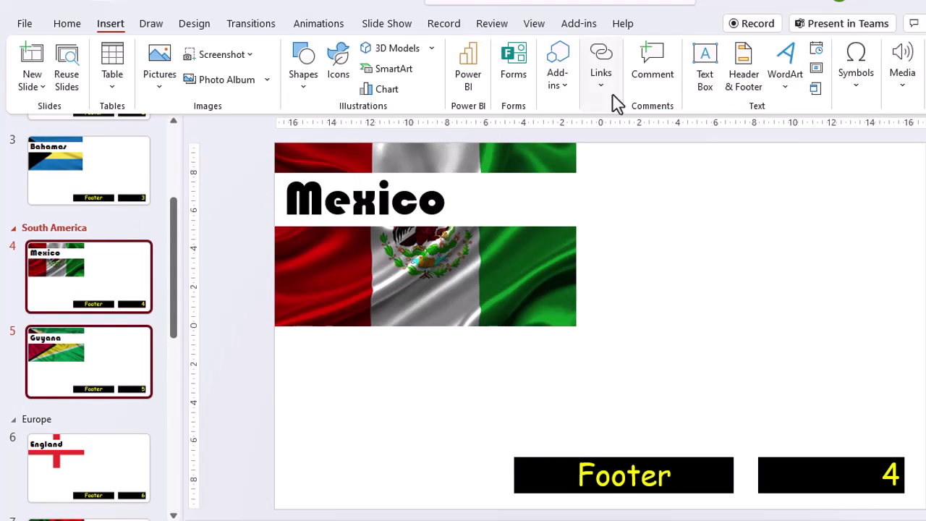
click(742, 76)
drag(338, 327, 289, 327)
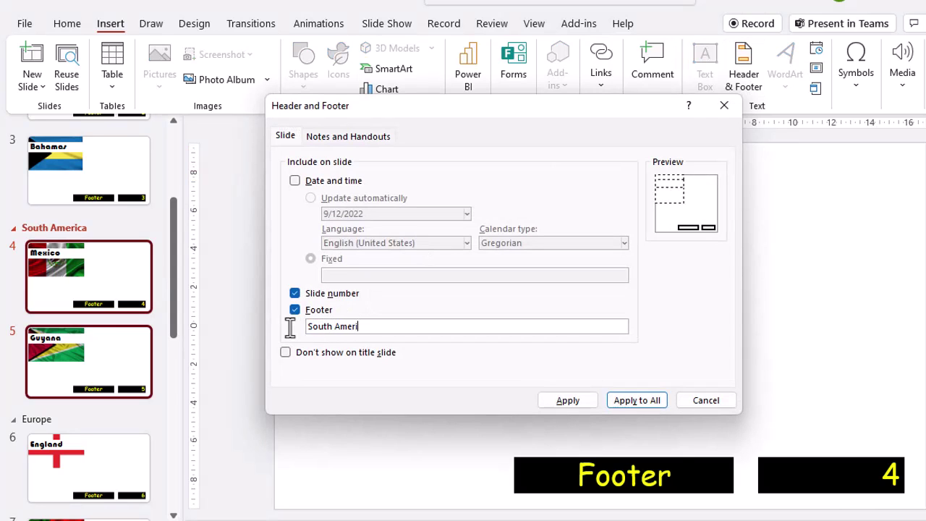
click(544, 402)
Set the Europe section's footer text to Europe.
drag(174, 317, 172, 383)
click(26, 224)
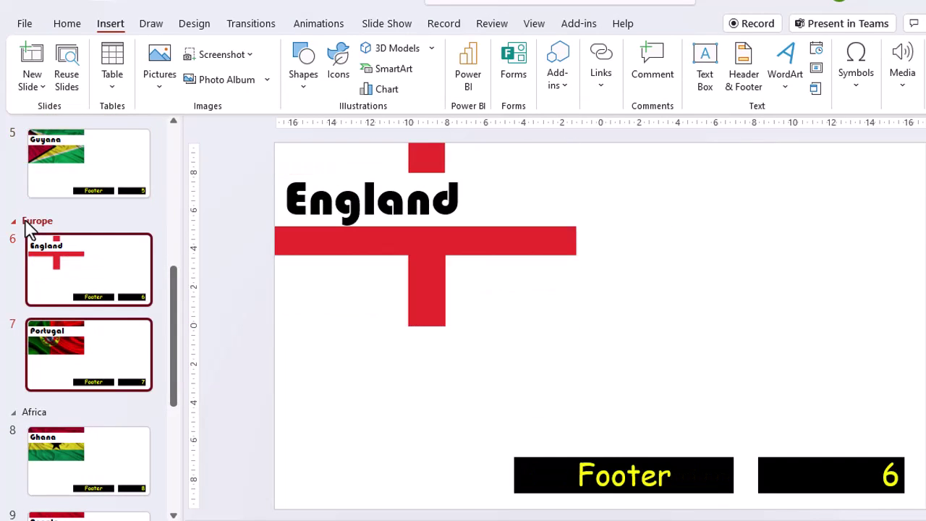
click(744, 80)
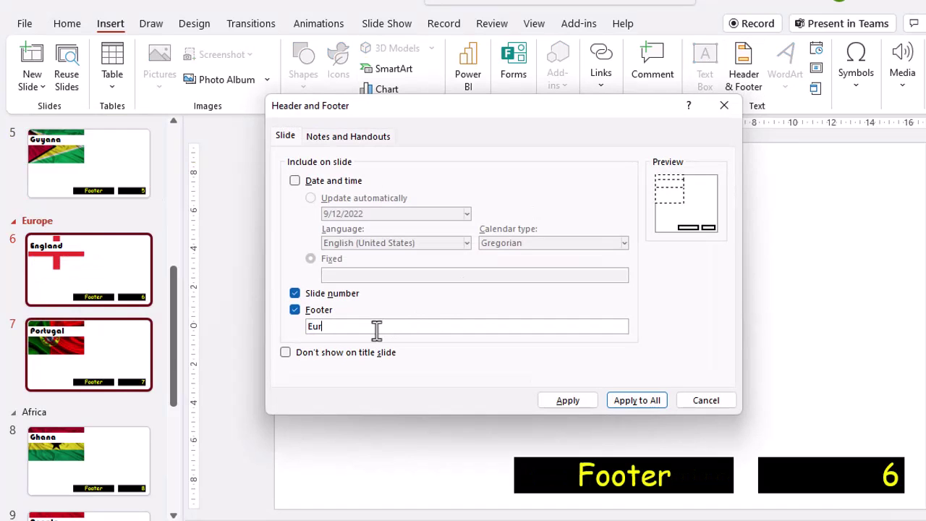
click(550, 404)
drag(171, 355, 178, 439)
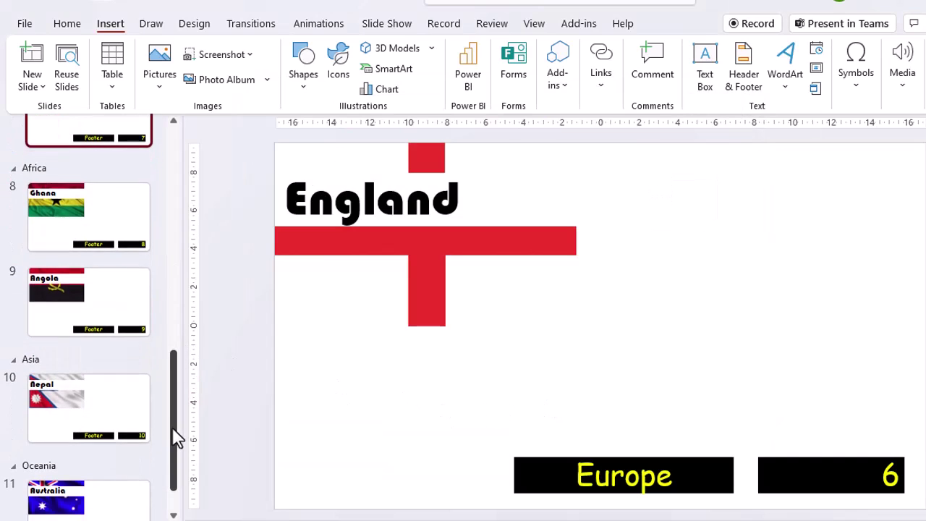
click(29, 169)
Set the footer text to 'Africa' for the Africa slides and 'Asia' for the Asia slide.
click(740, 76)
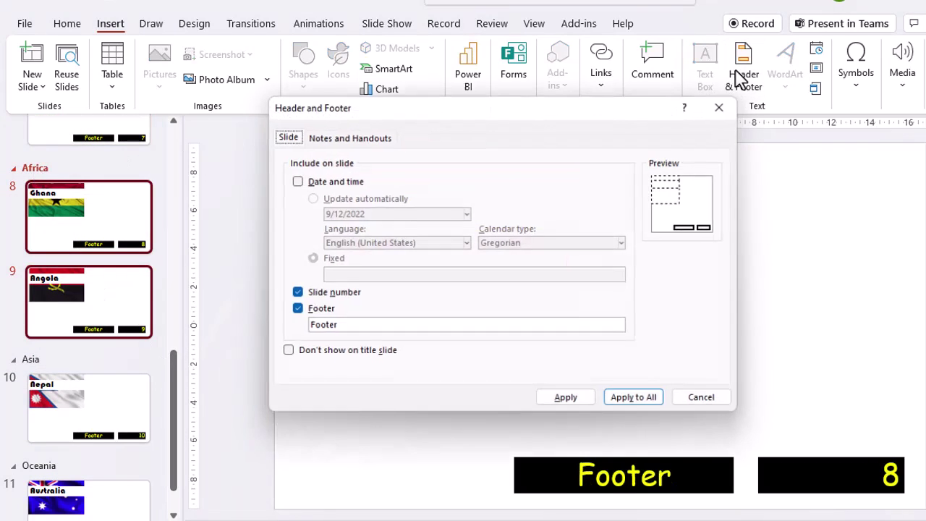
double_click(394, 327)
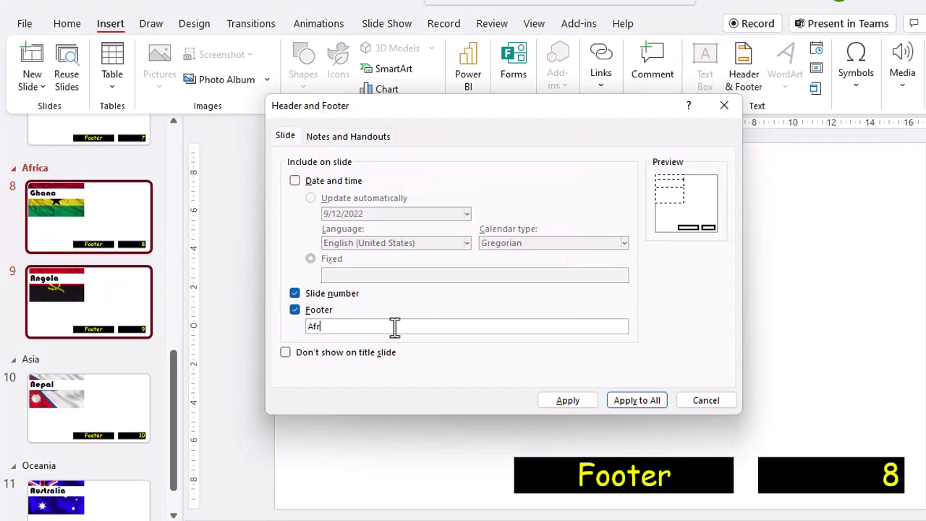
click(548, 399)
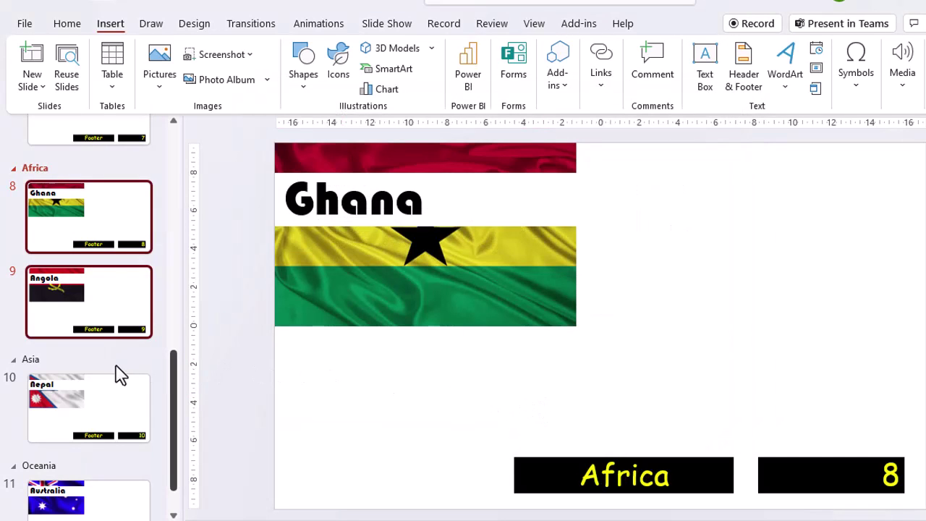
click(32, 362)
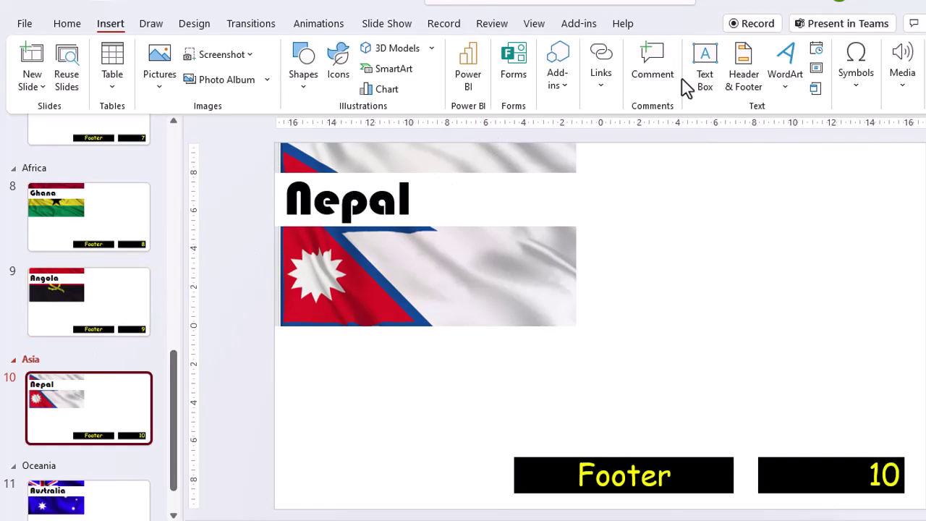
click(738, 69)
click(390, 327)
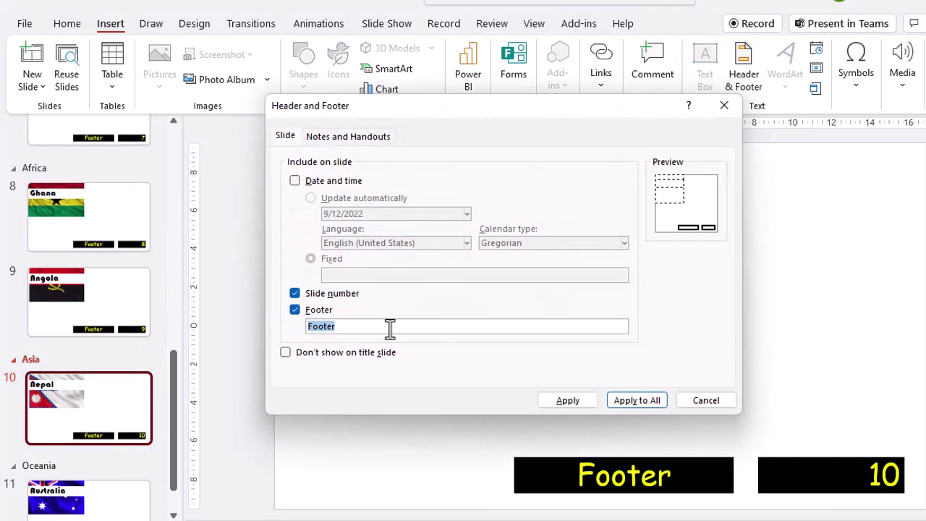
click(551, 399)
Set the Oceania section's slide footer to read 'Oceania'.
click(31, 470)
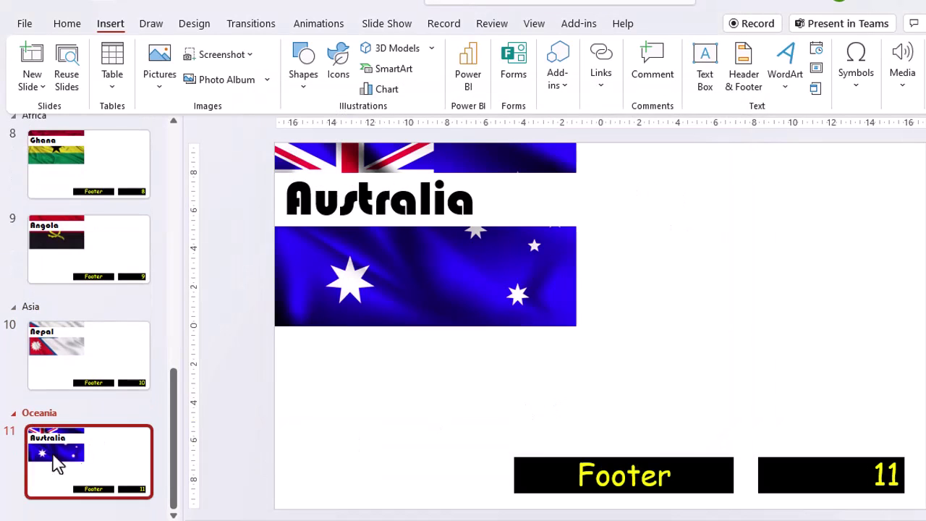
click(743, 80)
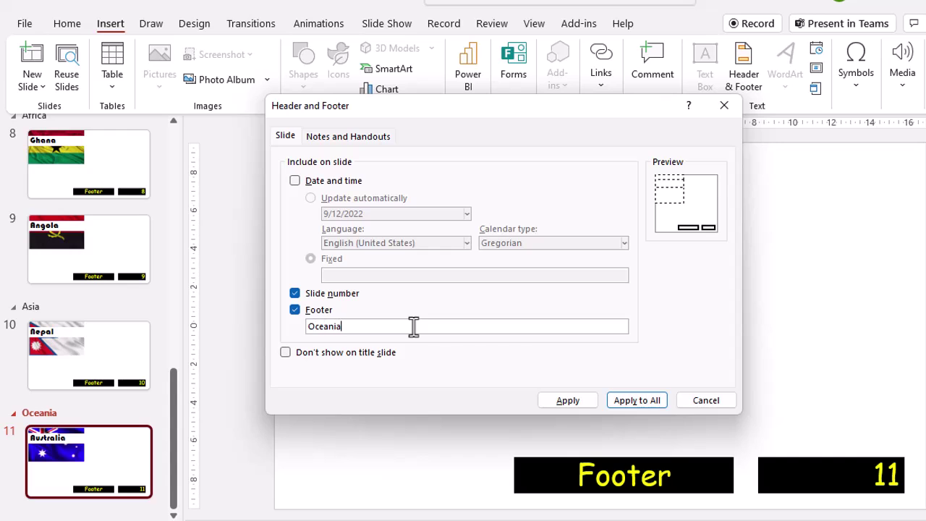
text(Oceania)
click(548, 402)
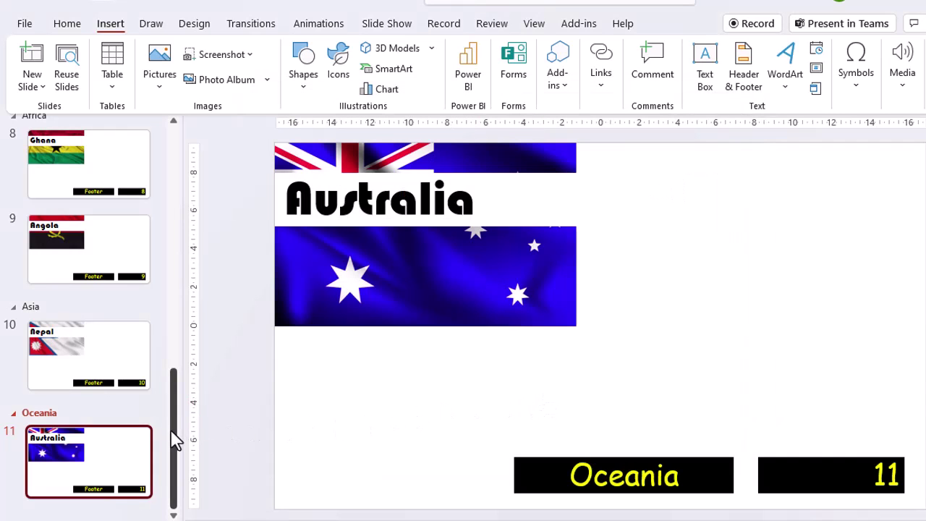
drag(174, 441, 179, 137)
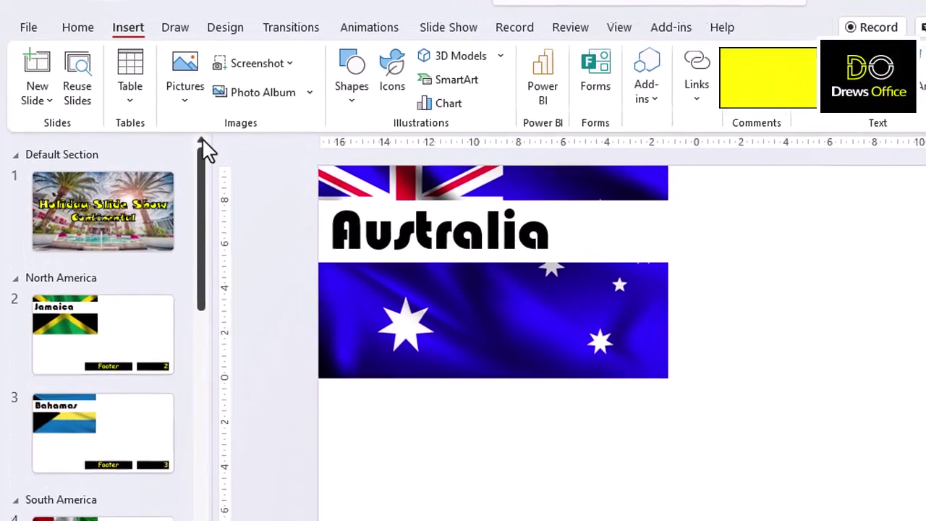
click(208, 26)
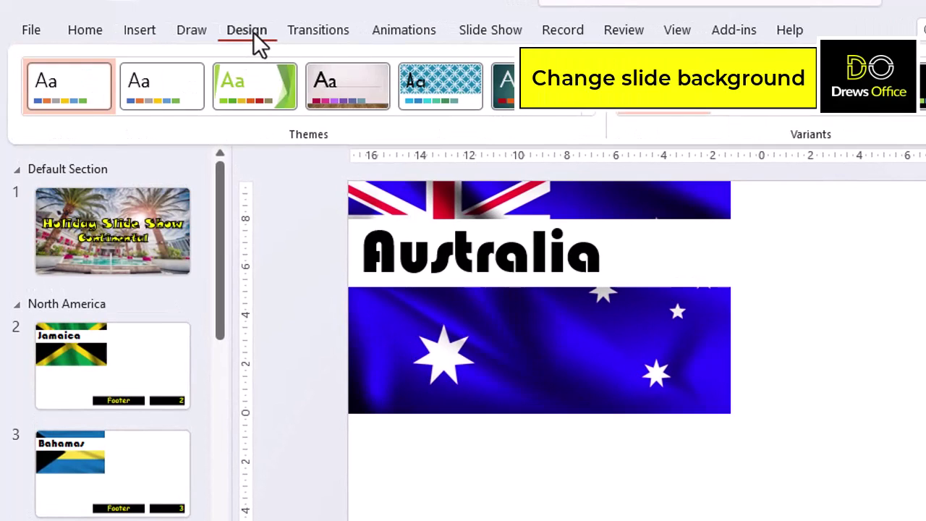
Try the Berlin theme on the whole presentation.
click(587, 102)
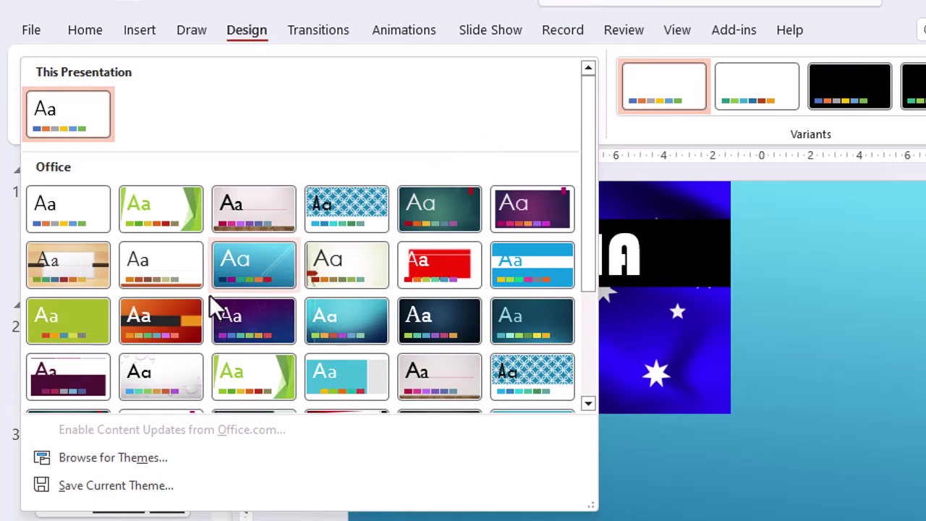
click(161, 321)
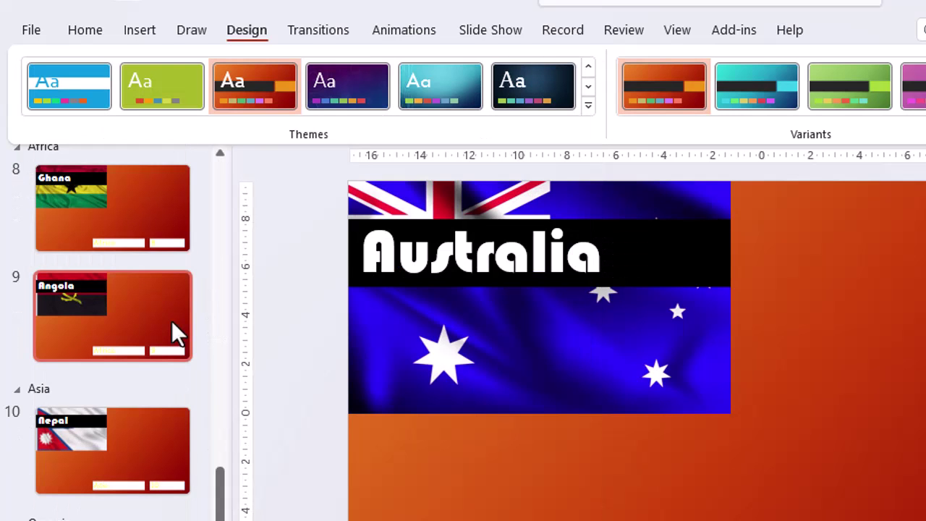
drag(220, 499, 227, 189)
Revert to the plain white Office Theme and select the Jamaica slide.
click(588, 105)
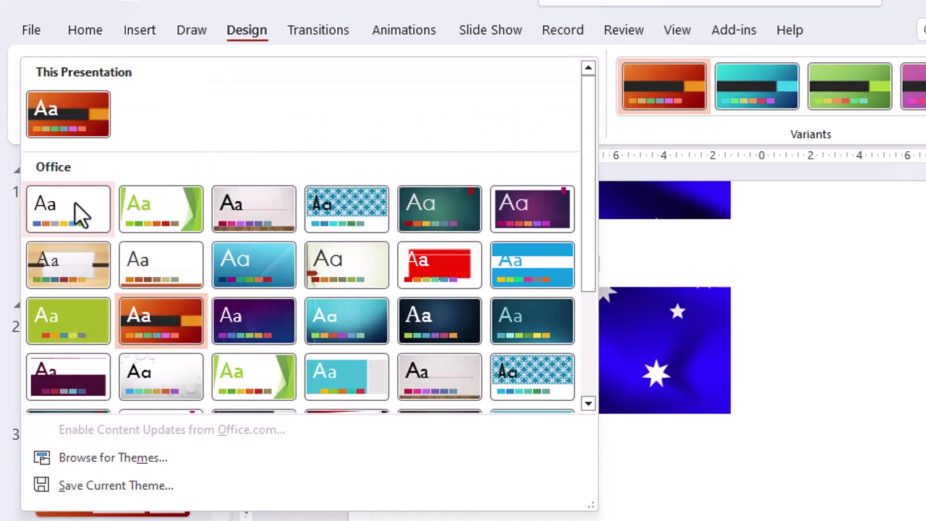
click(75, 202)
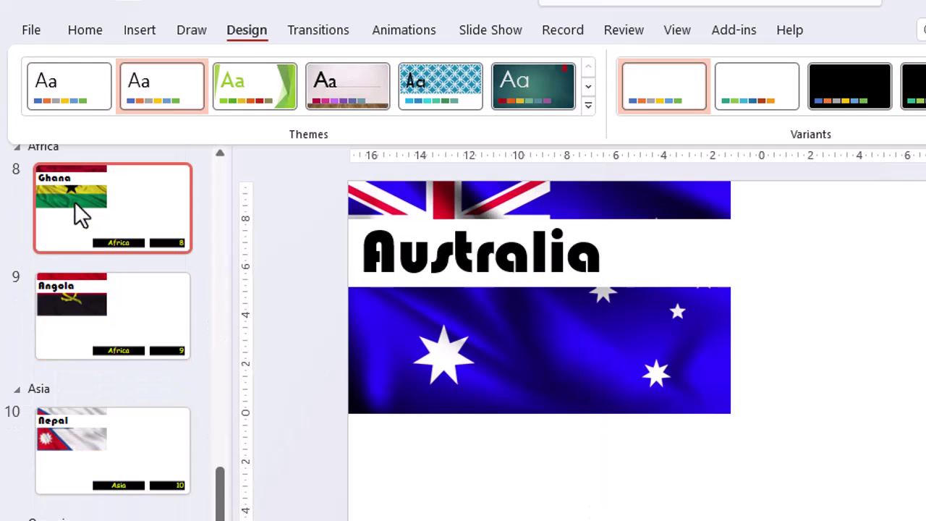
drag(222, 489, 231, 163)
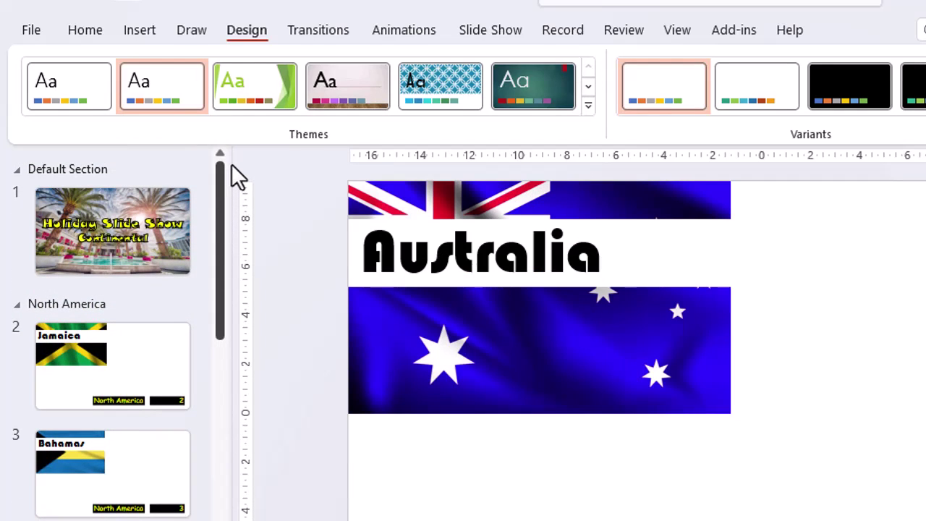
click(117, 358)
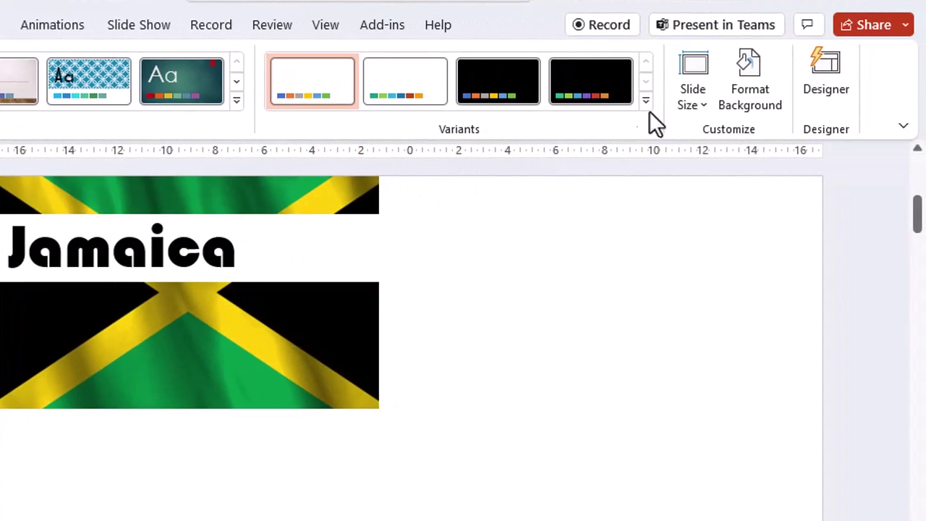
Fill the Jamaica slide's background with the 'Jamaica pic' photo from a file.
click(777, 85)
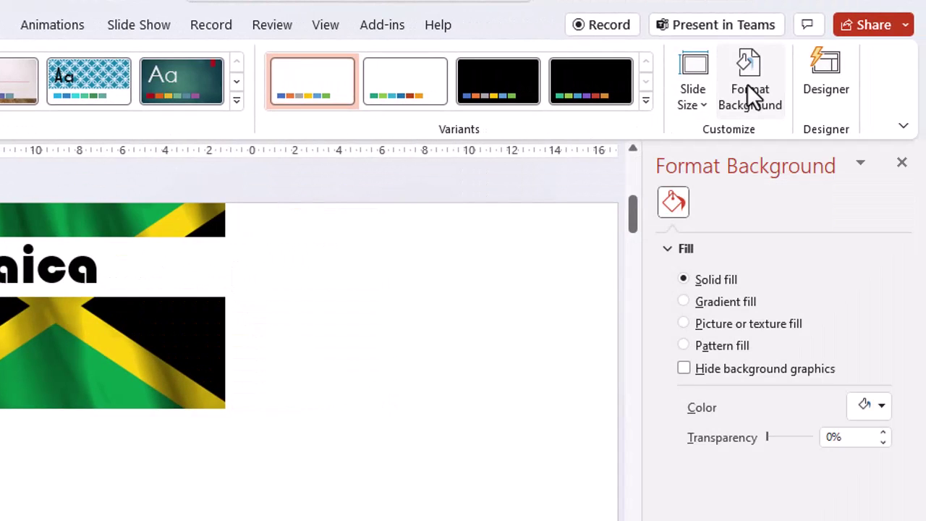
click(685, 324)
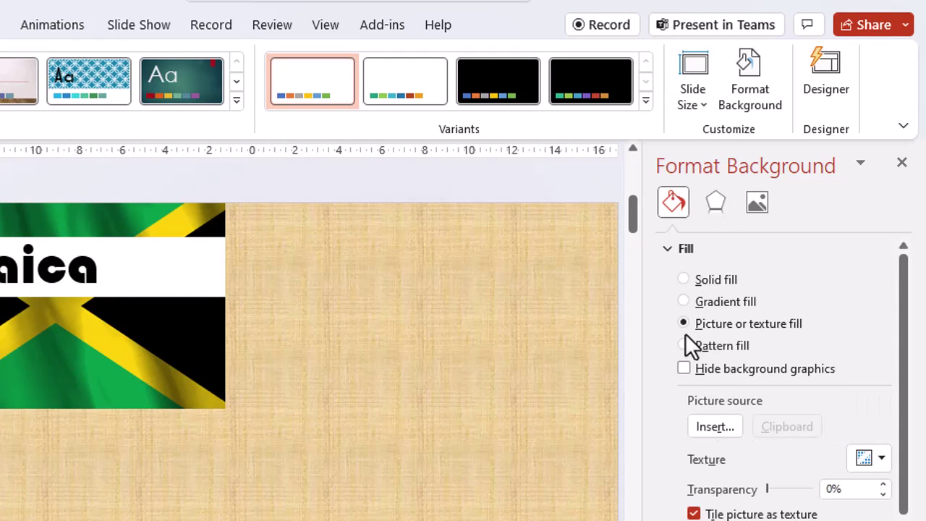
click(714, 426)
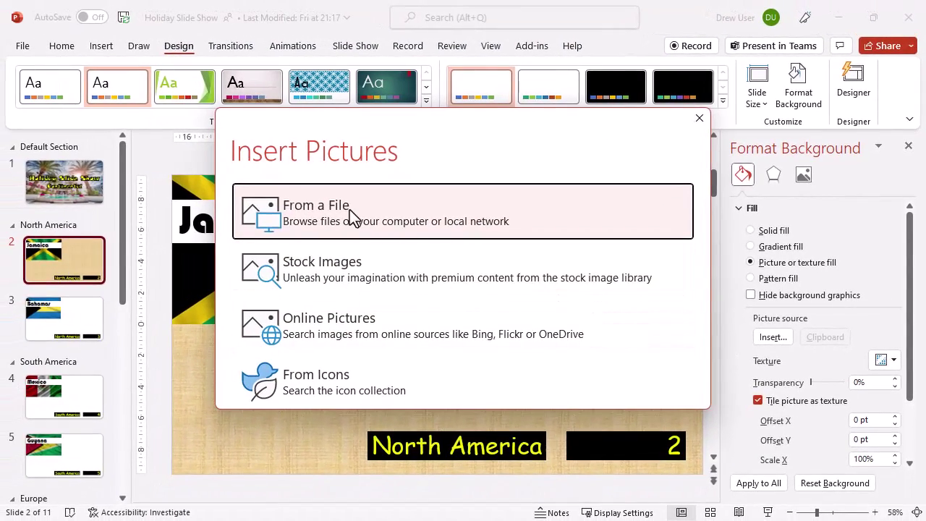
click(323, 217)
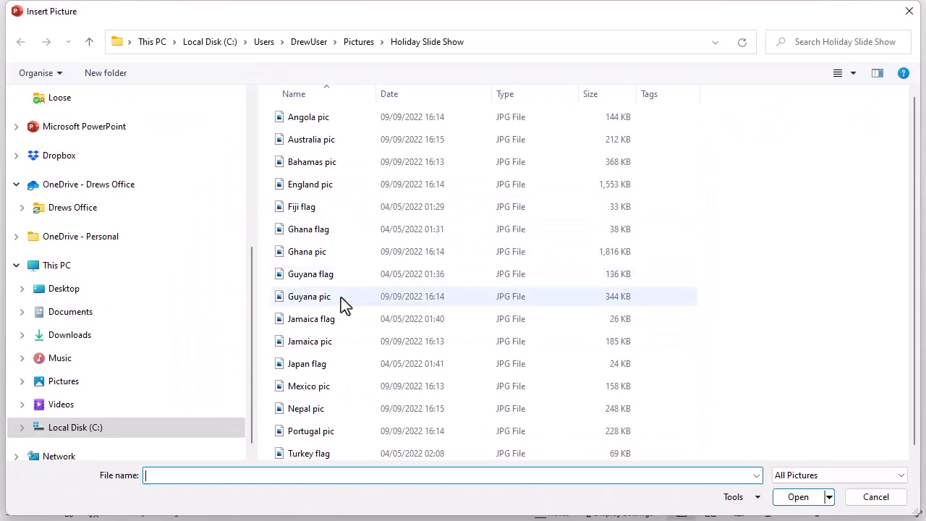
click(339, 345)
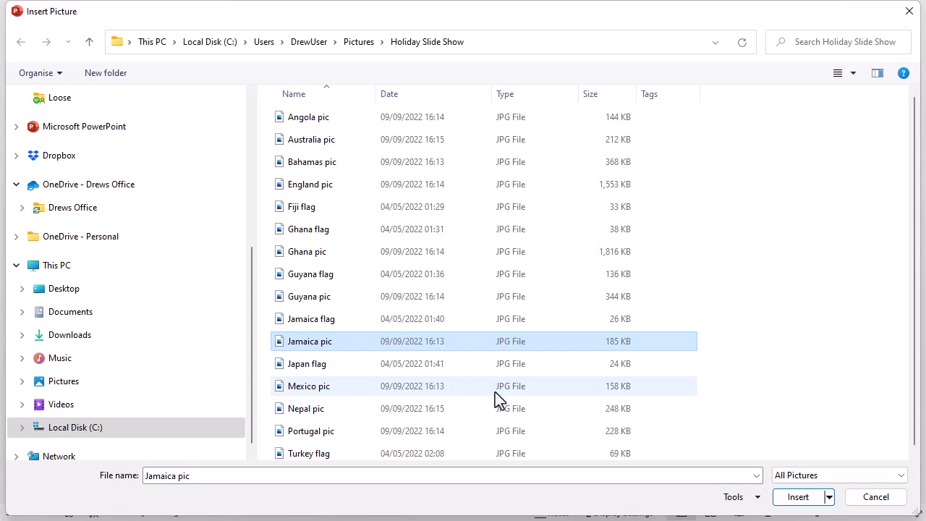
click(798, 497)
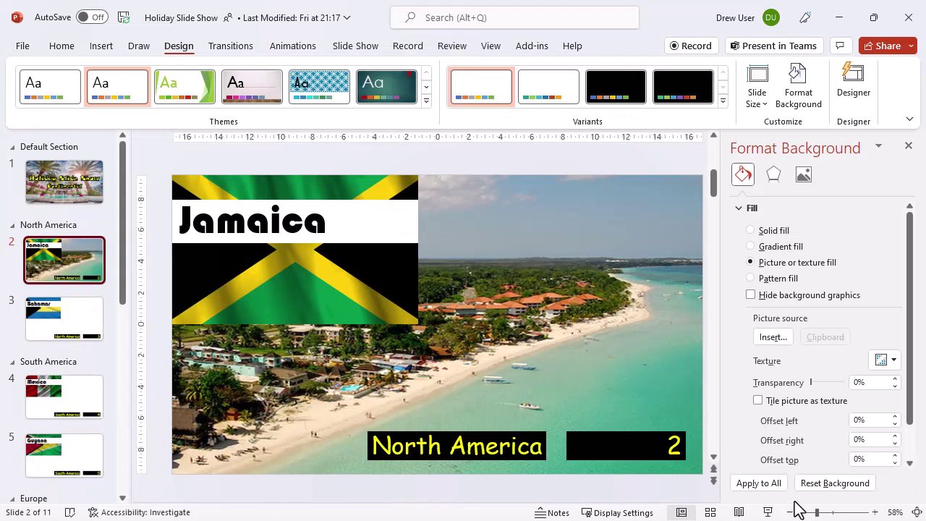